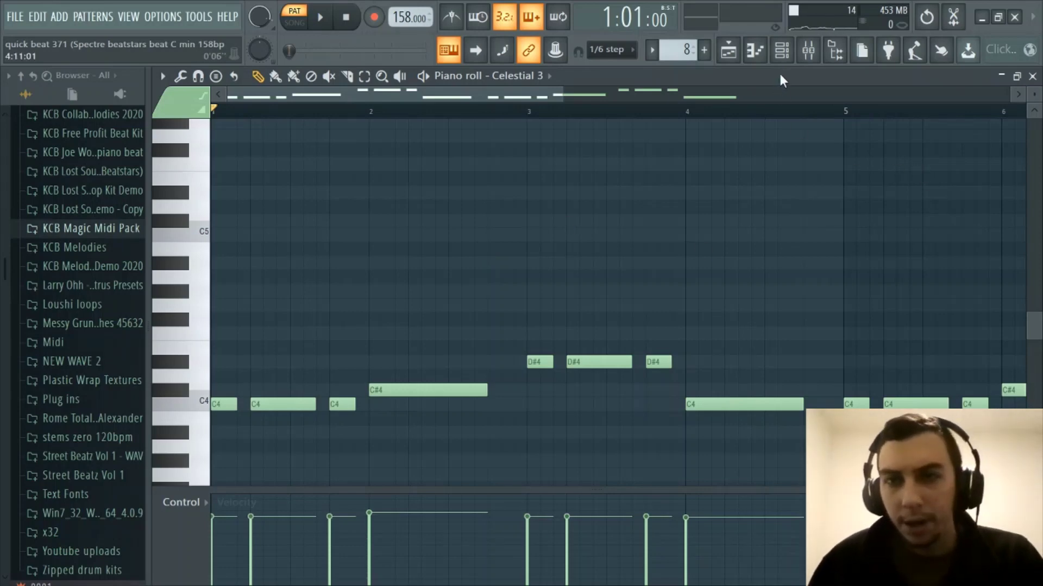
Open the Celestial 3 channel's synth from the channel rack to inspect its settings, and close it again
scroll(526, 259, down, 2)
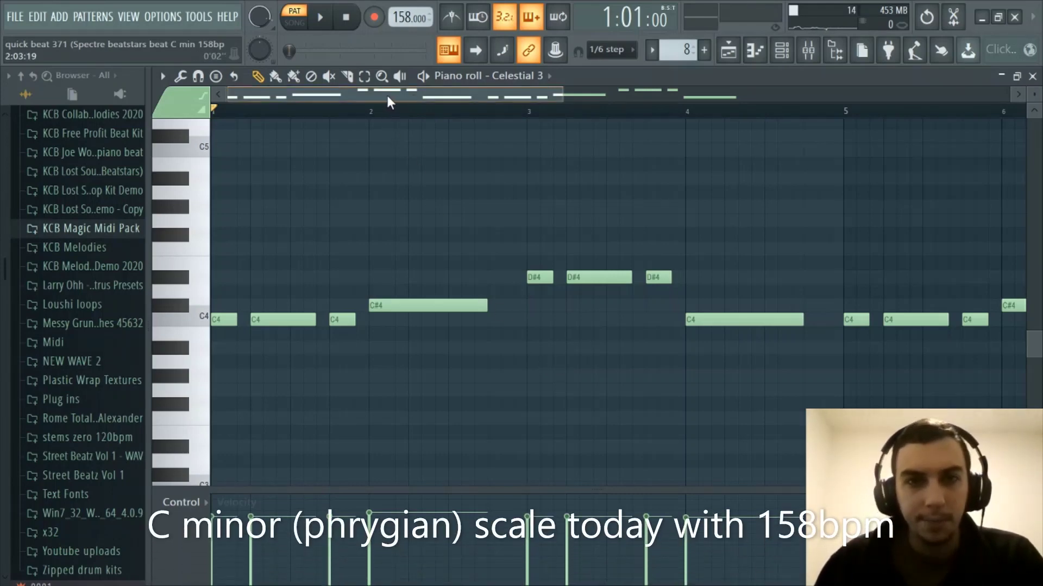
click(787, 59)
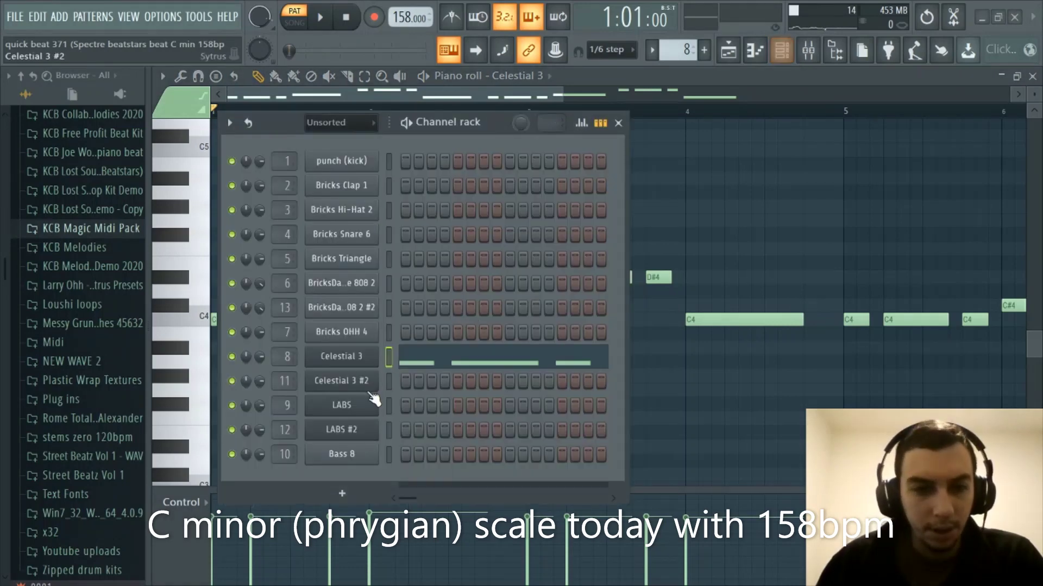
click(347, 363)
click(782, 57)
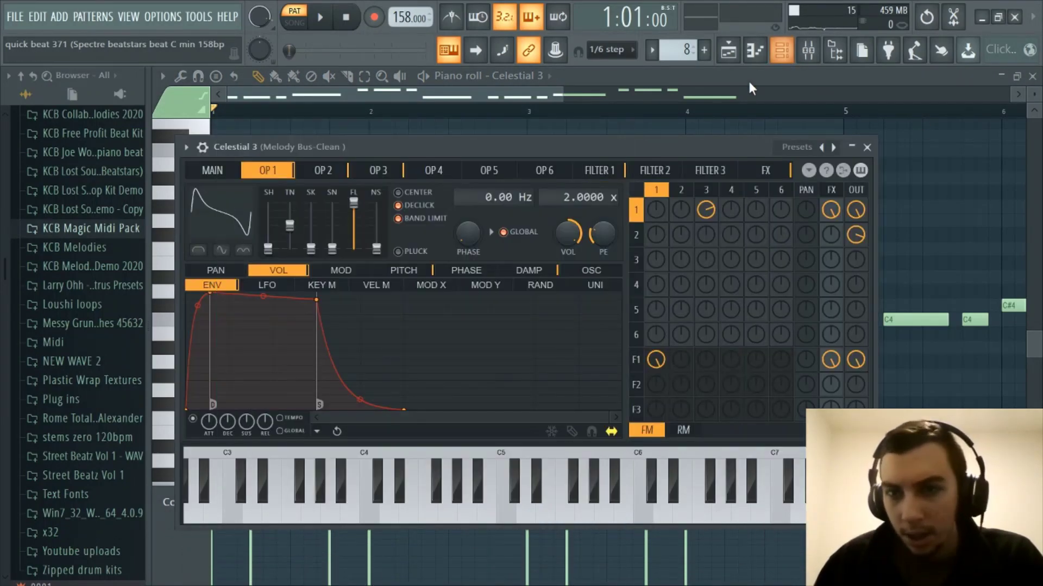
drag(721, 137, 713, 116)
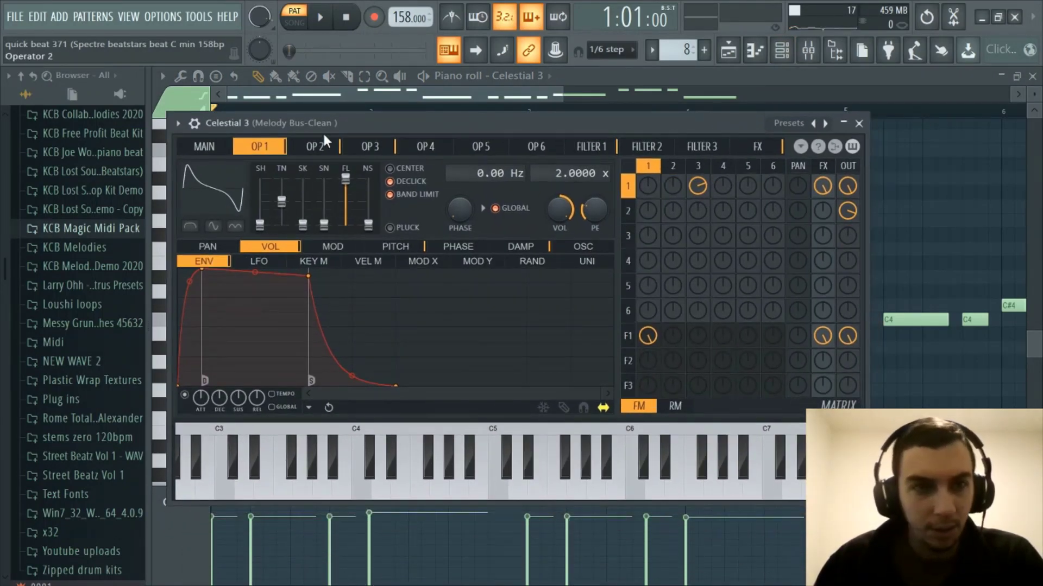
click(859, 124)
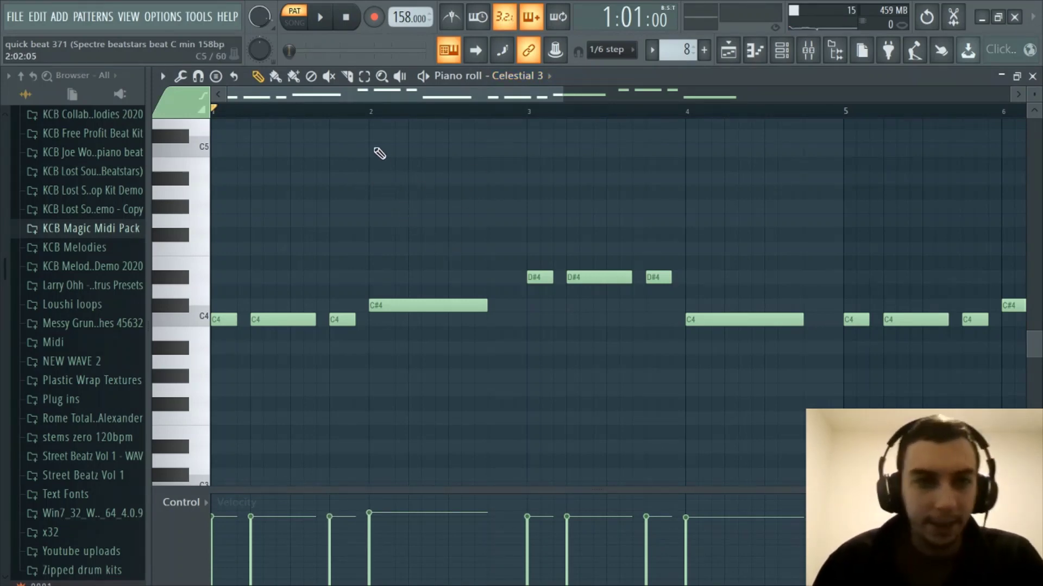
Play back the Celestial 3 pattern while viewing its full note sequence in the piano roll, and stop playback
click(781, 50)
click(781, 50)
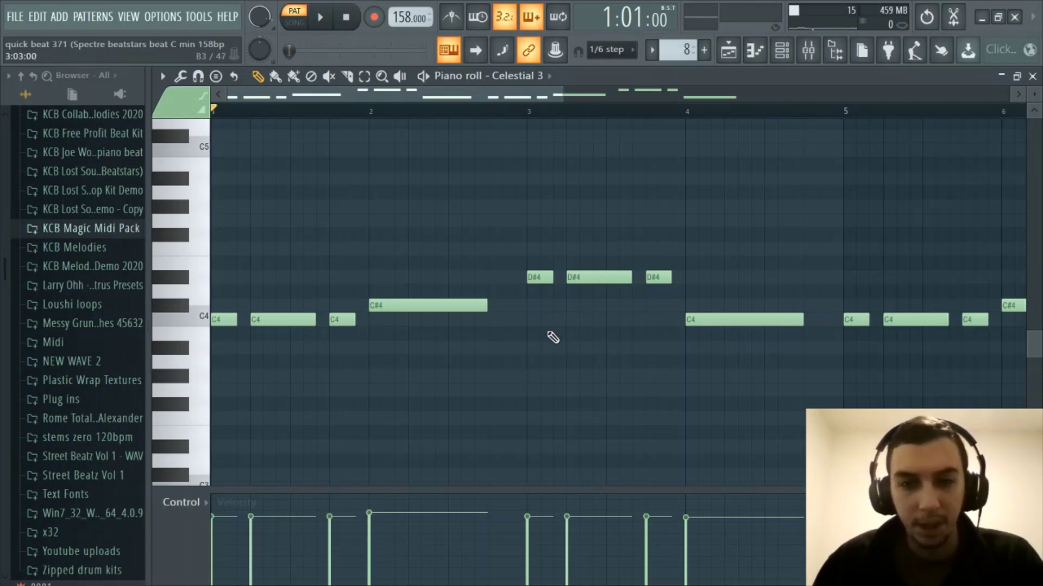
key(space)
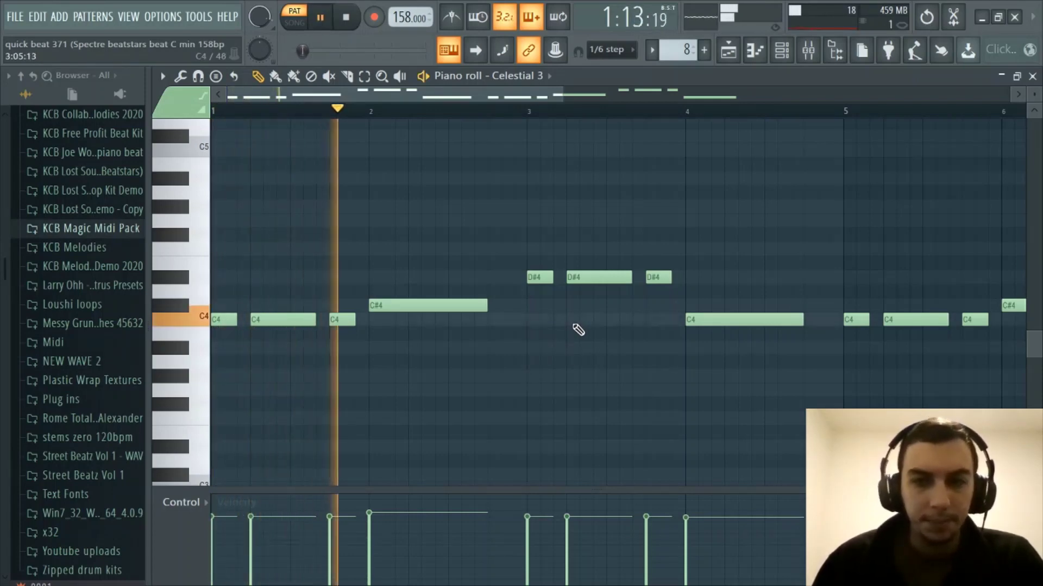
scroll(461, 114, down, 2)
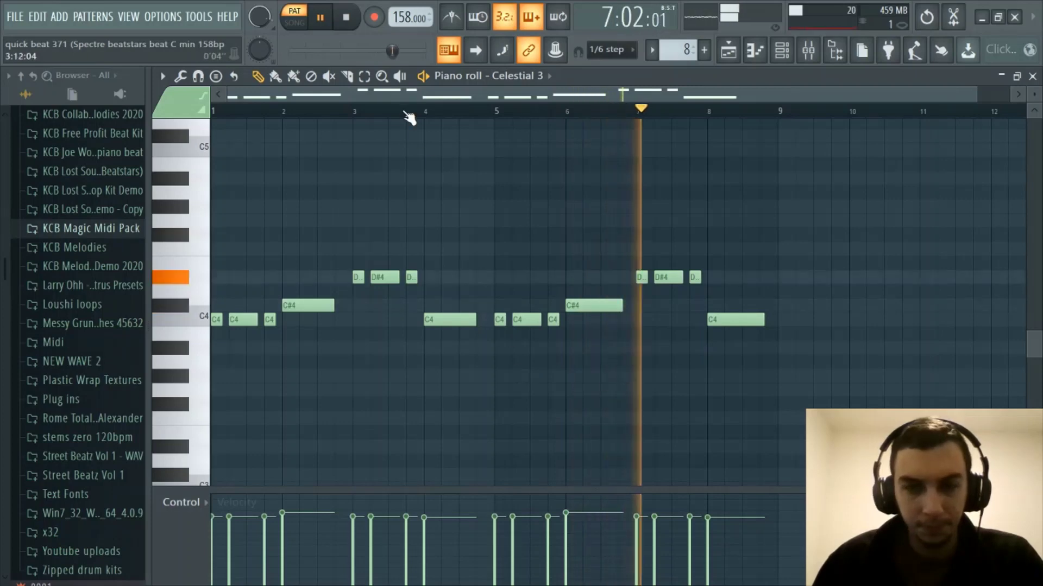
scroll(408, 115, up, 1)
scroll(344, 98, up, 2)
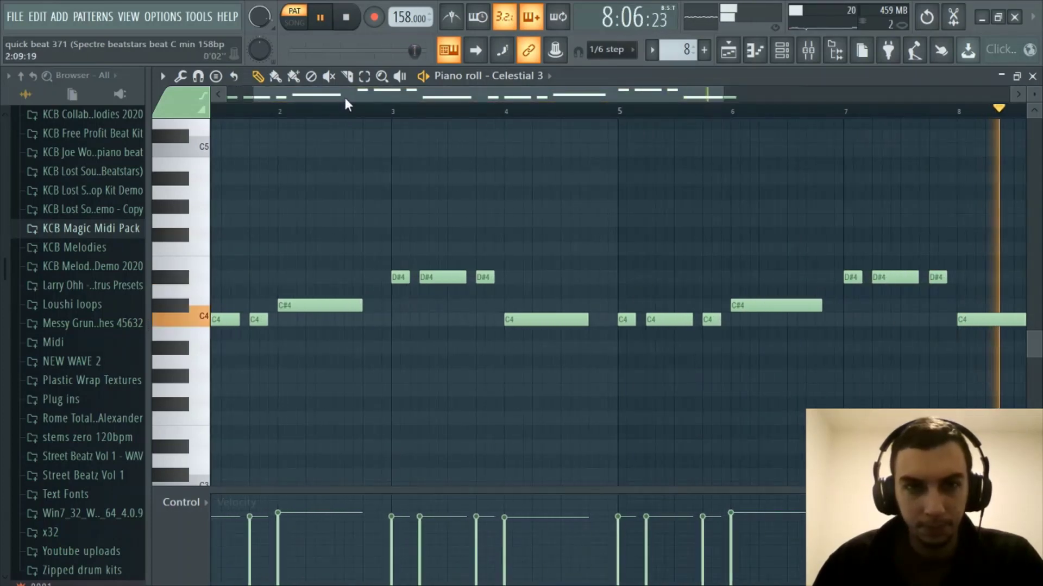
key(space)
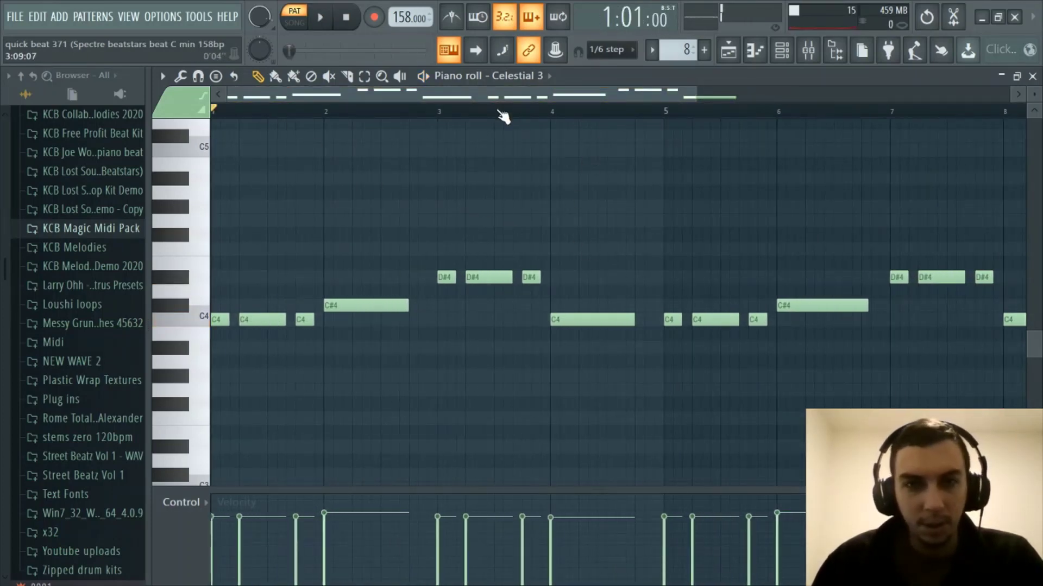
scroll(472, 96, up, 1)
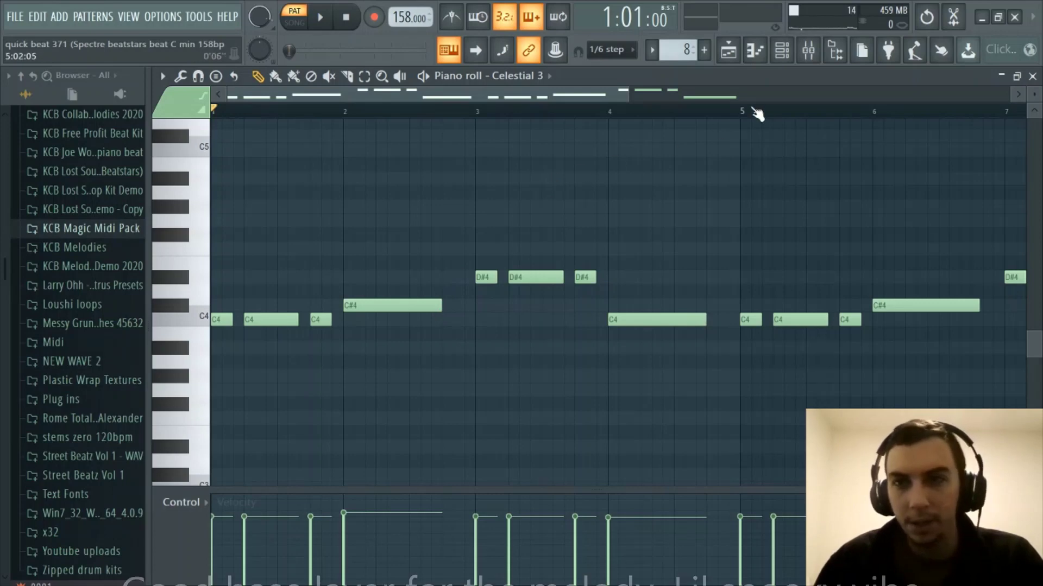
Inspect Fruity parametric EQ 2 on the Celestial 3 mixer track during playback, and close the EQ and mixer
click(808, 54)
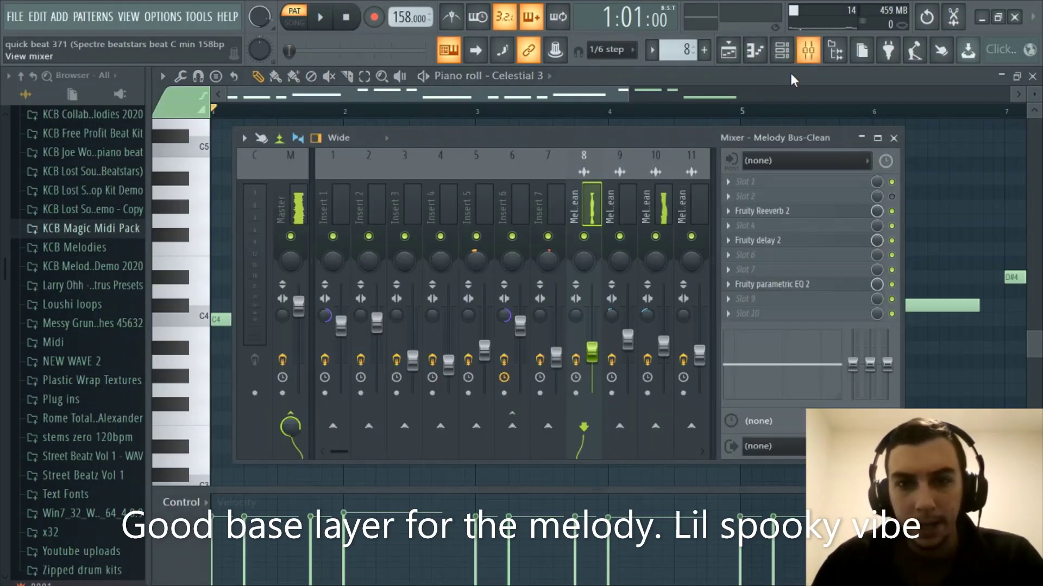
click(821, 285)
key(space)
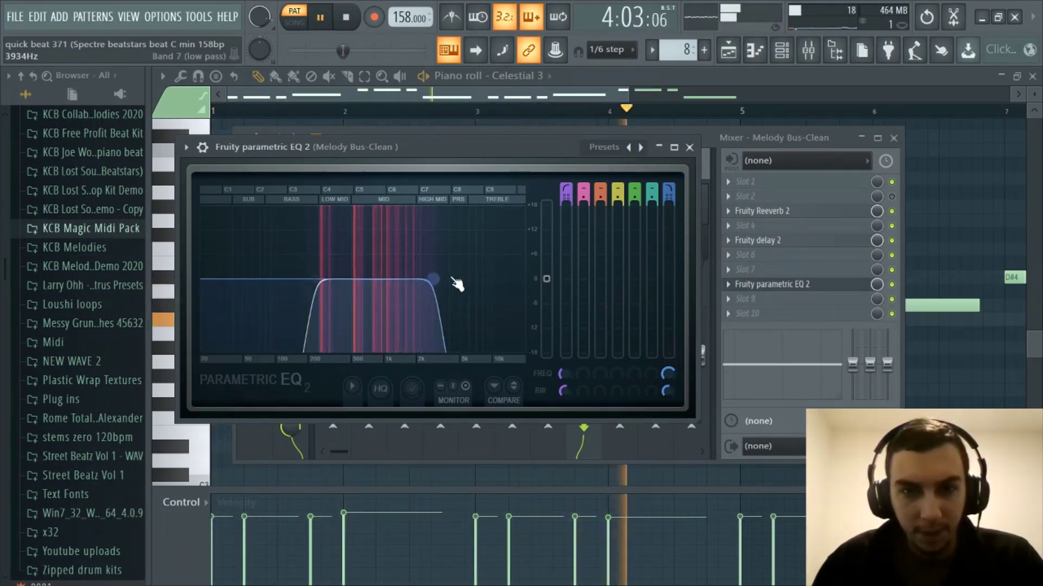
key(space)
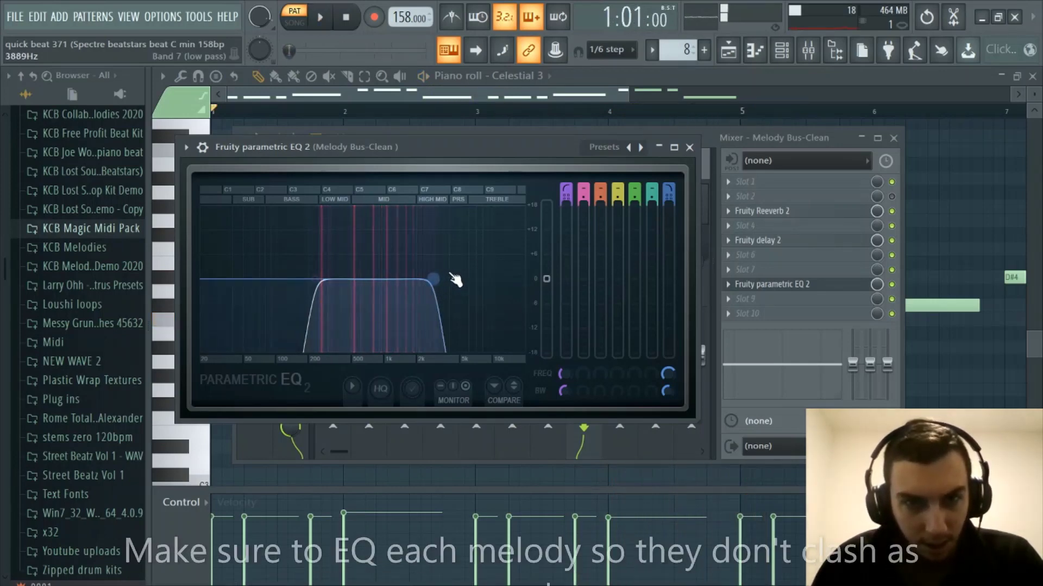
click(689, 147)
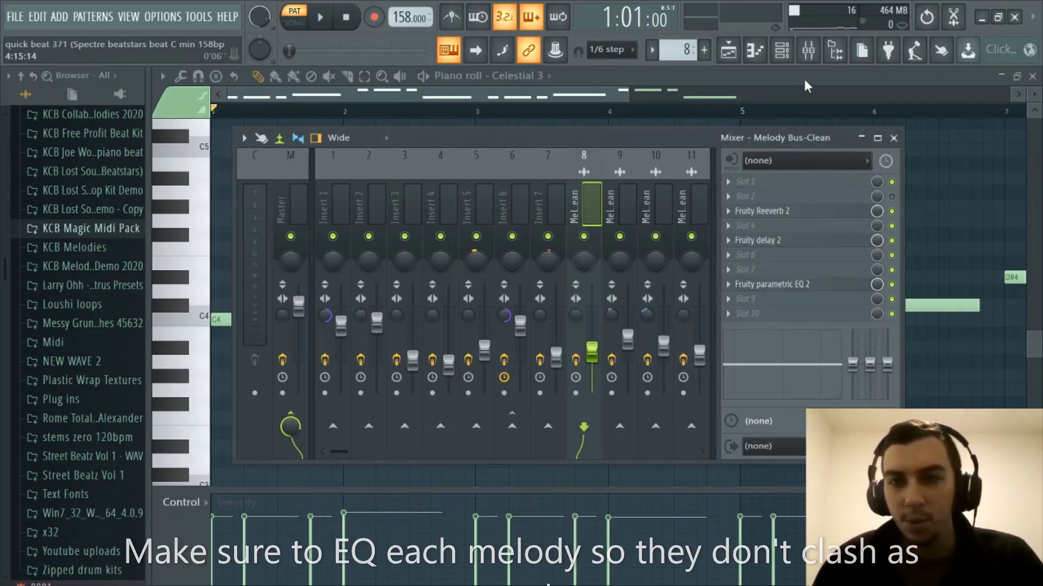
click(808, 50)
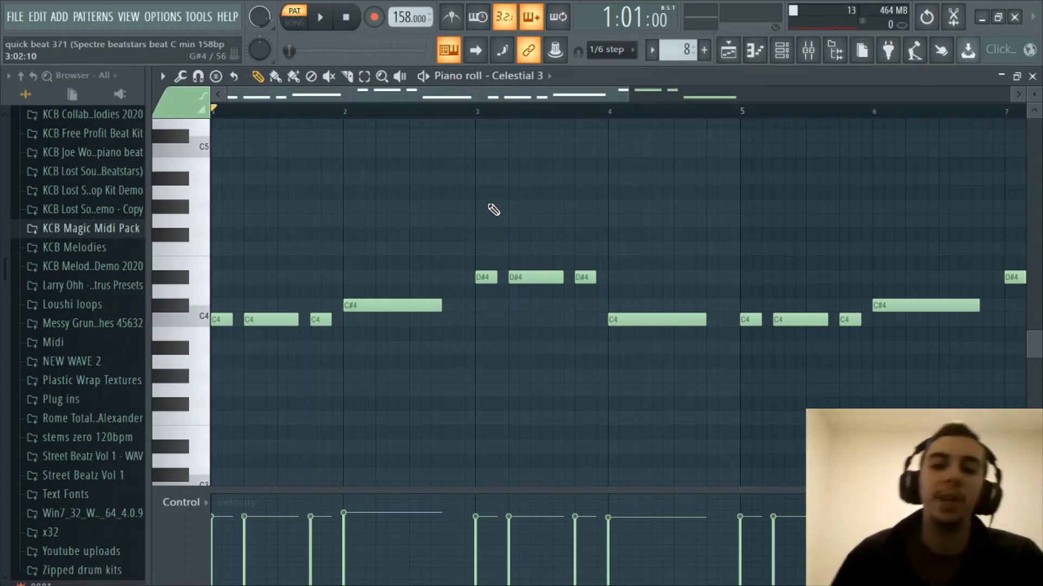
Select the LABS pattern in the playlist and show the LABS channel's notes in the piano roll
click(539, 77)
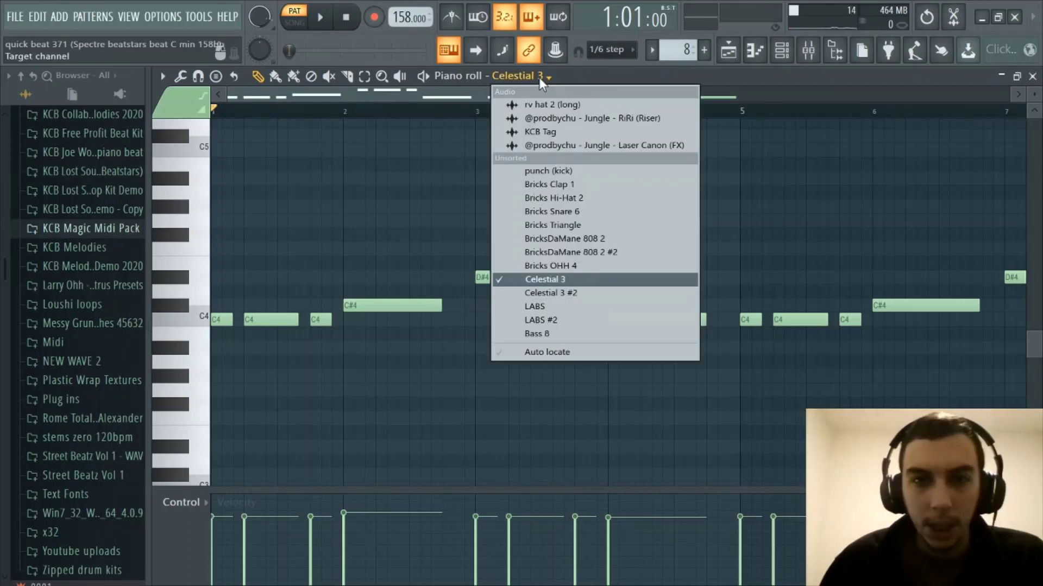
click(538, 77)
click(728, 50)
click(224, 342)
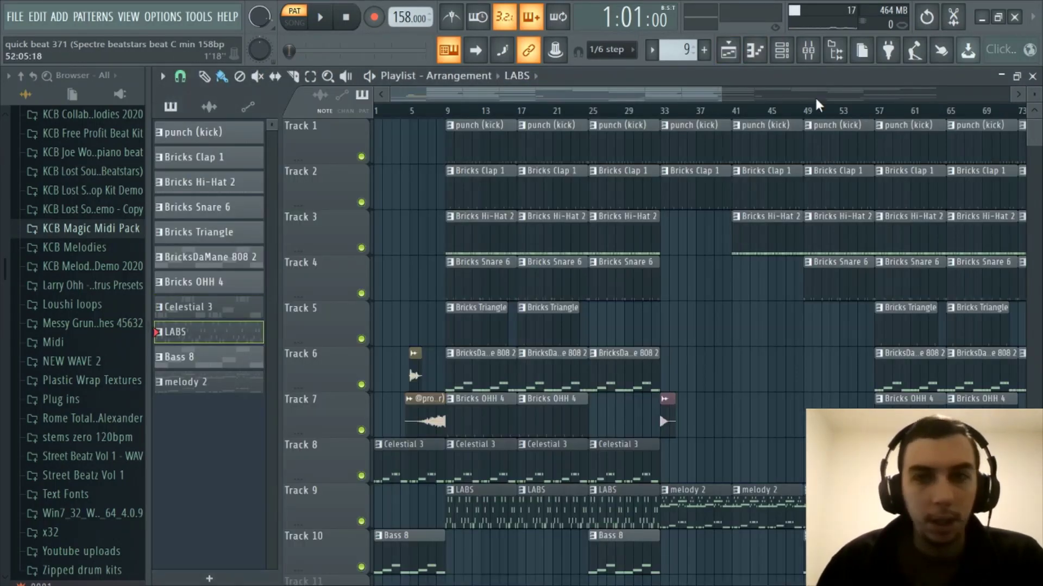
click(755, 50)
click(535, 75)
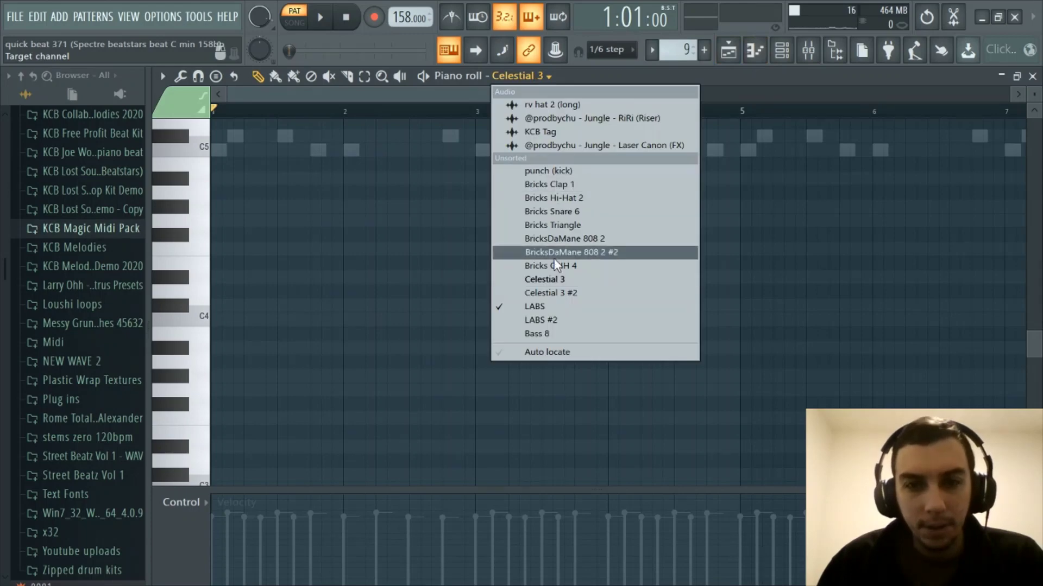
click(532, 303)
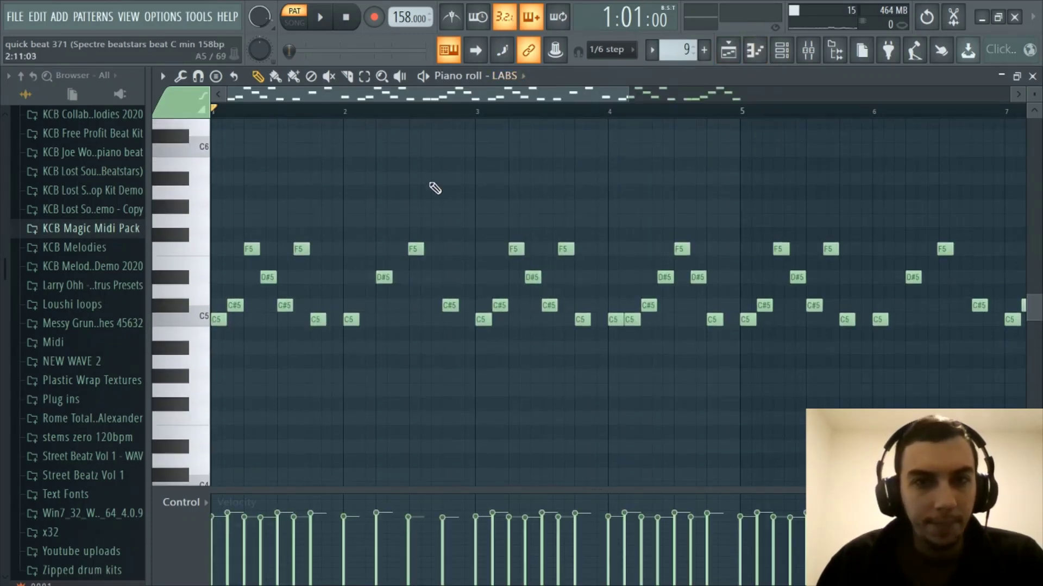
Open the LABS channel's instrument to view its loaded preset and controls, and close it
ctrl+scroll(407, 124, up, 2)
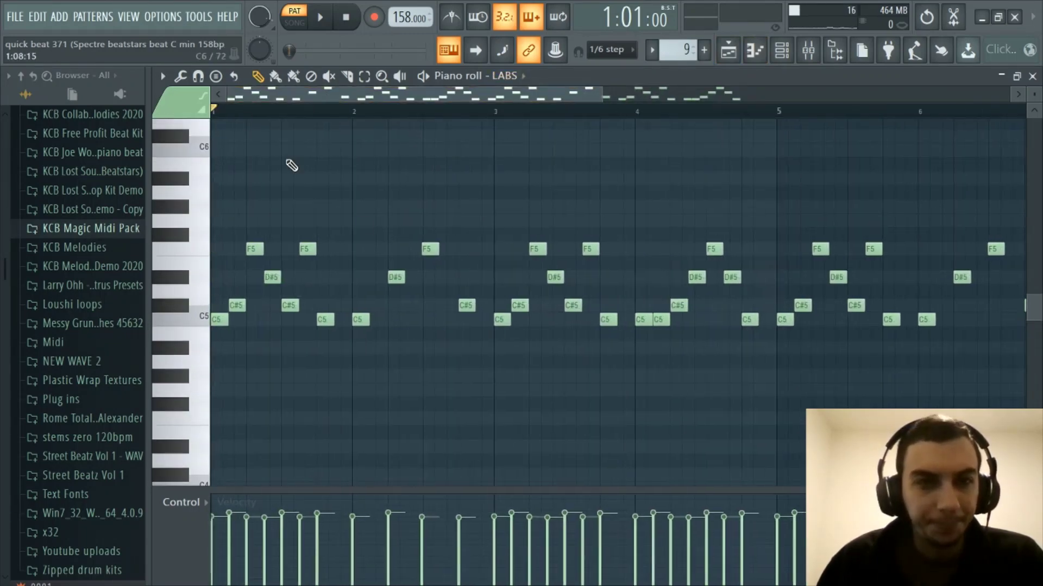
scroll(368, 228, up, 2)
click(782, 50)
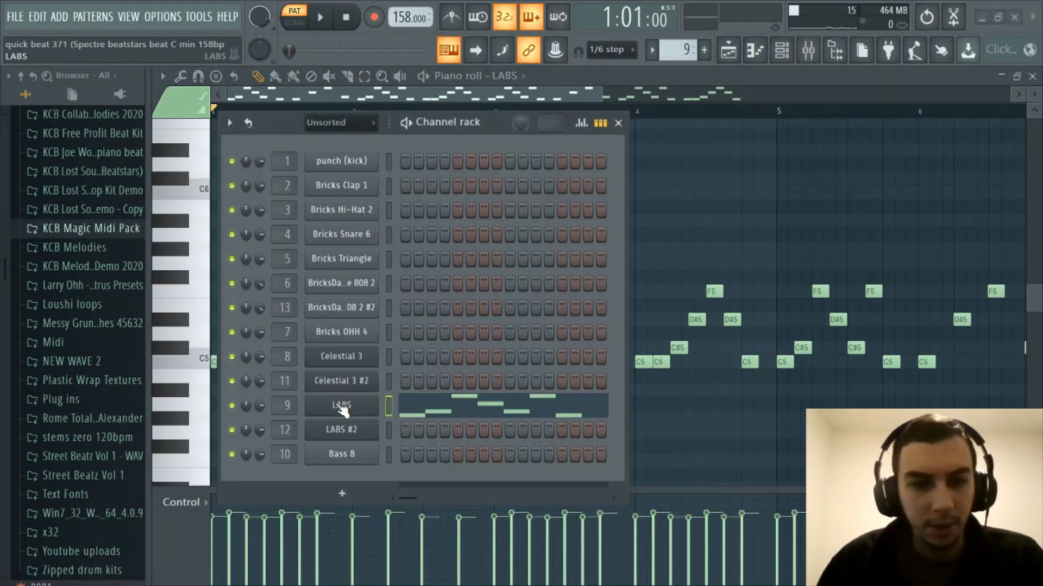
click(341, 406)
click(781, 50)
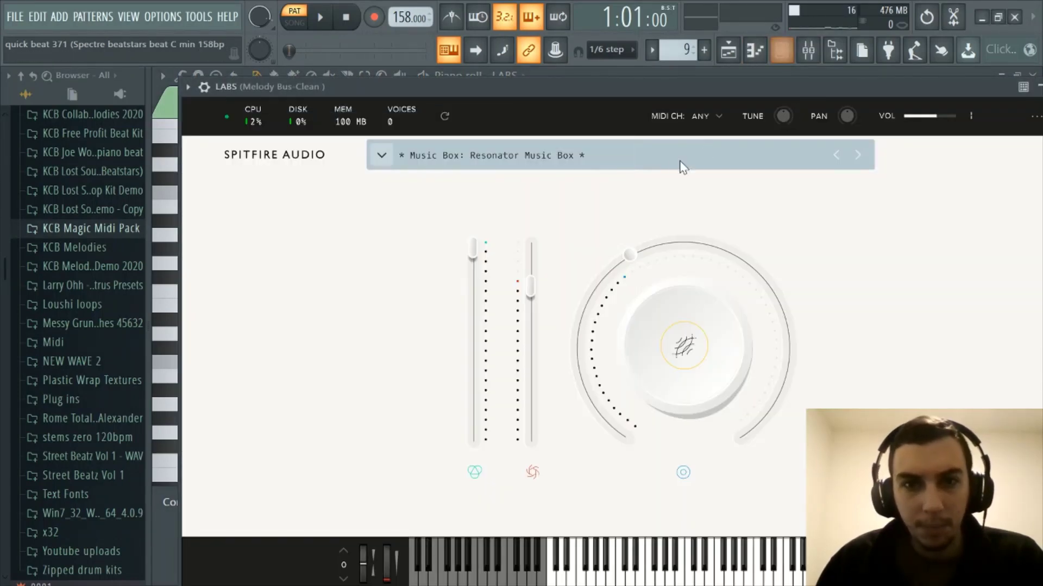
drag(562, 84, 452, 84)
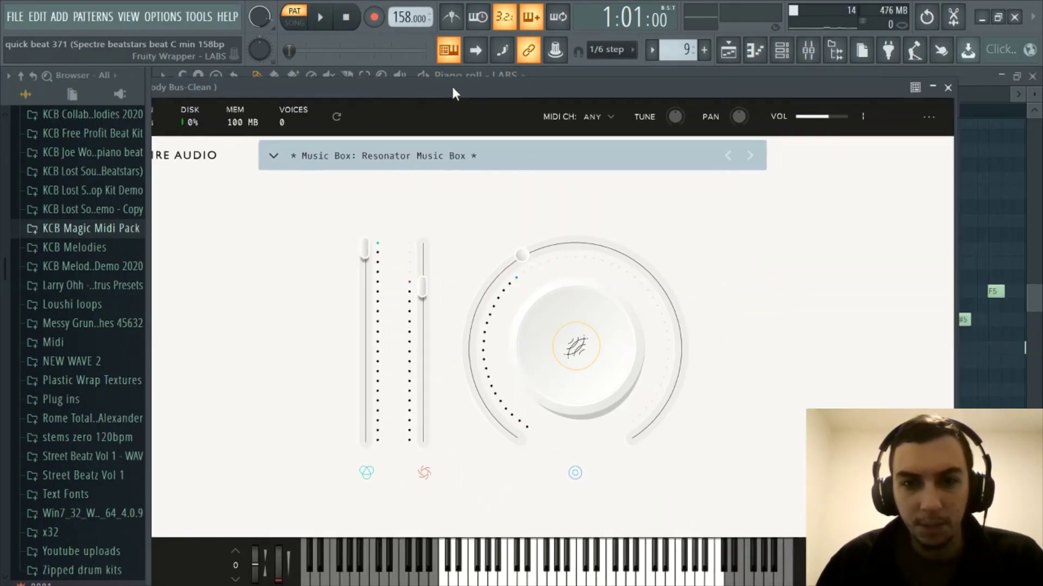
click(948, 89)
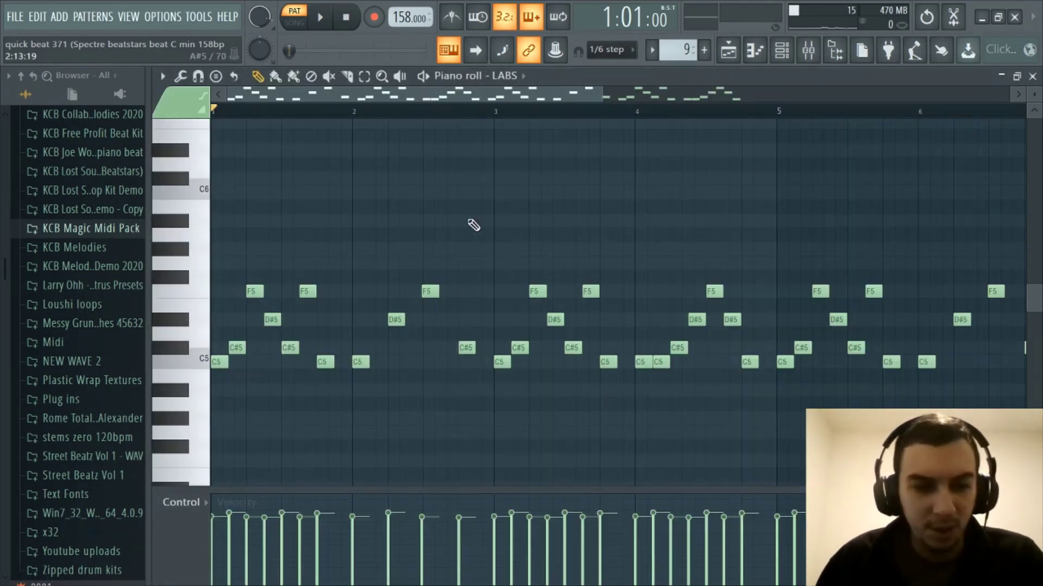
Examine the LABS melody's note pattern in the piano roll and check the effects on its mixer track
scroll(456, 91, up, 2)
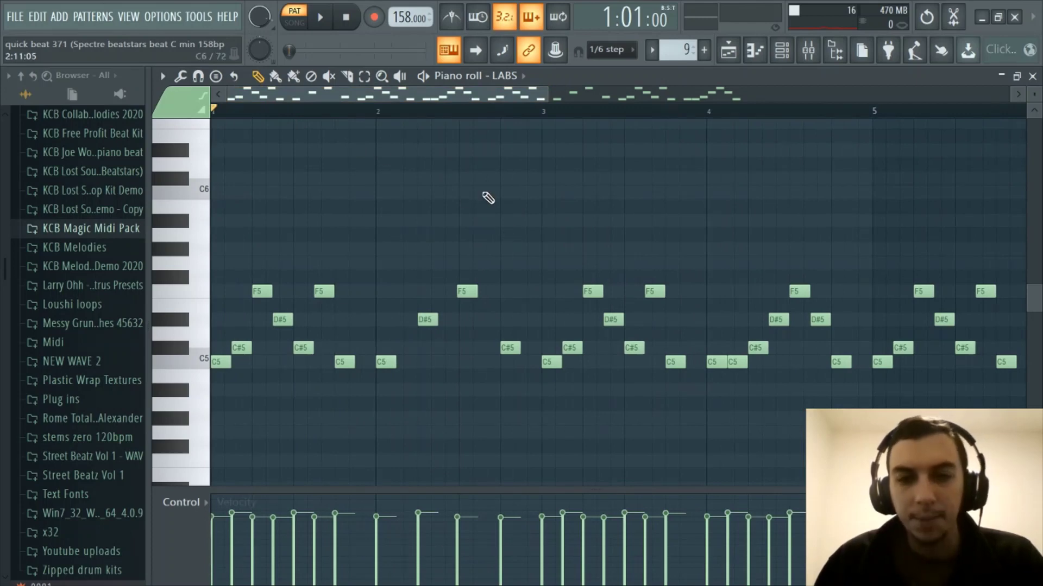
scroll(475, 219, down, 2)
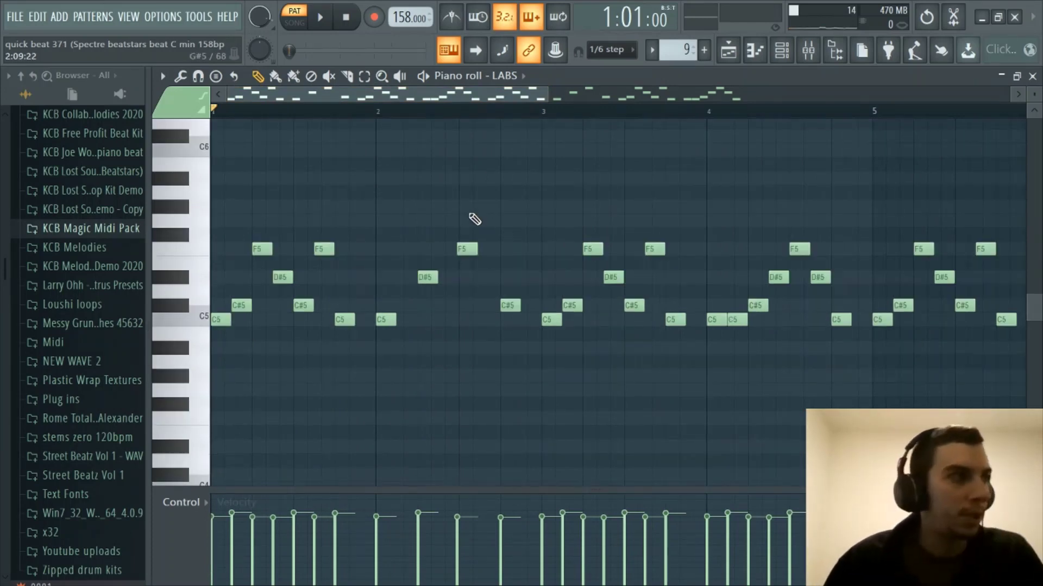
scroll(475, 220, up, 2)
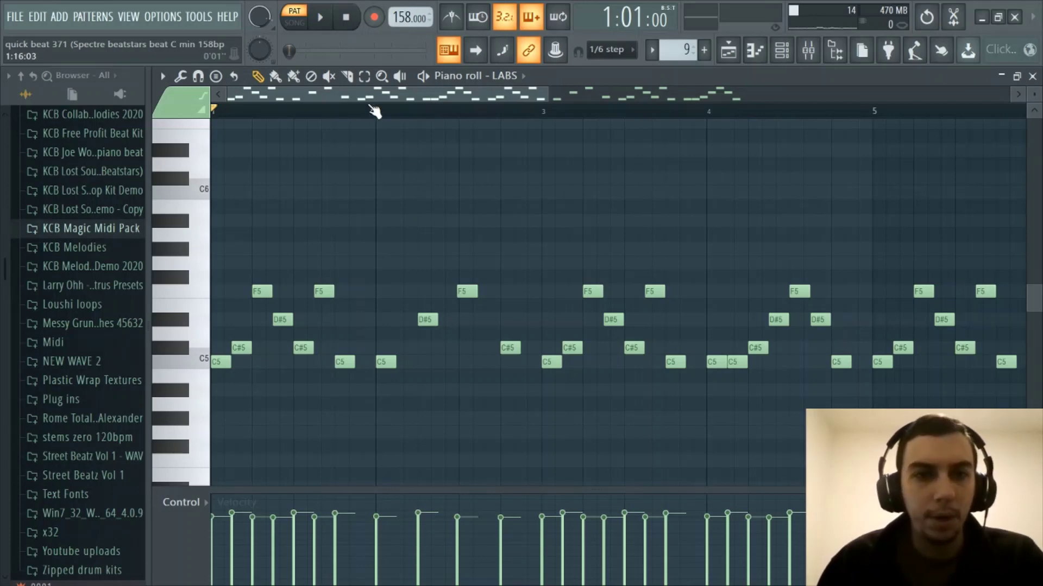
scroll(429, 206, down, 2)
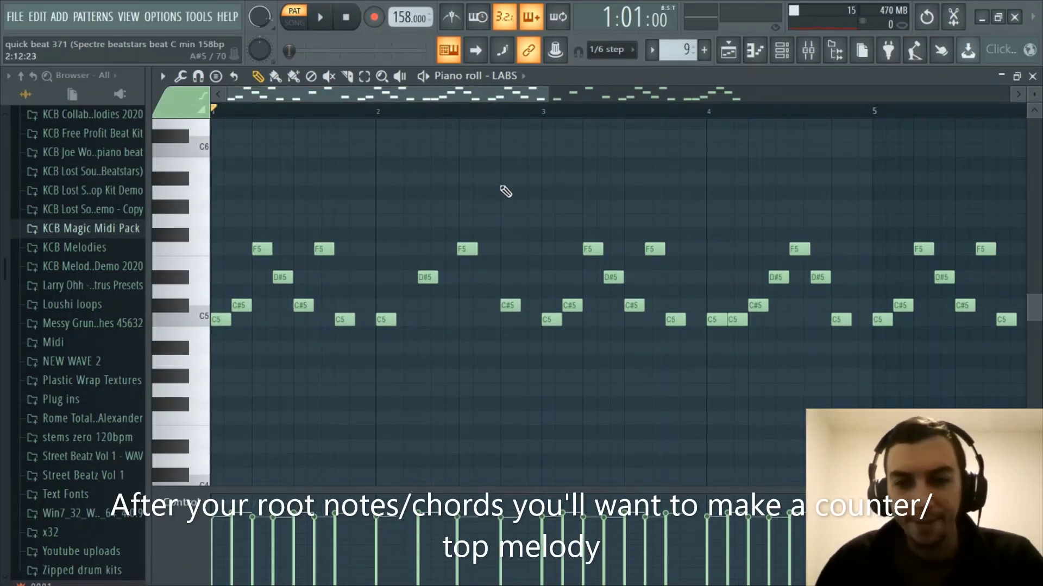
click(781, 50)
click(782, 50)
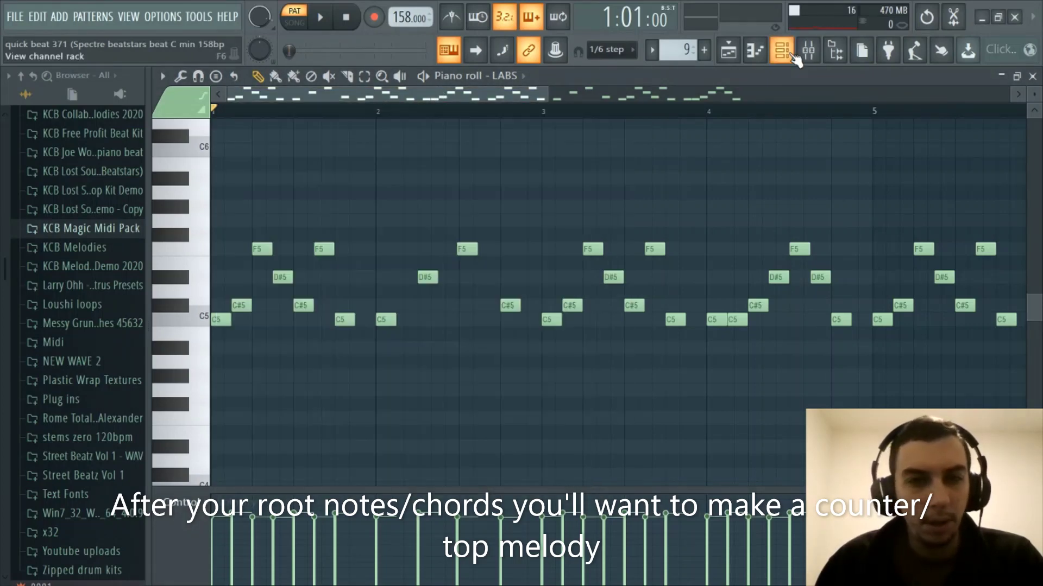
click(808, 50)
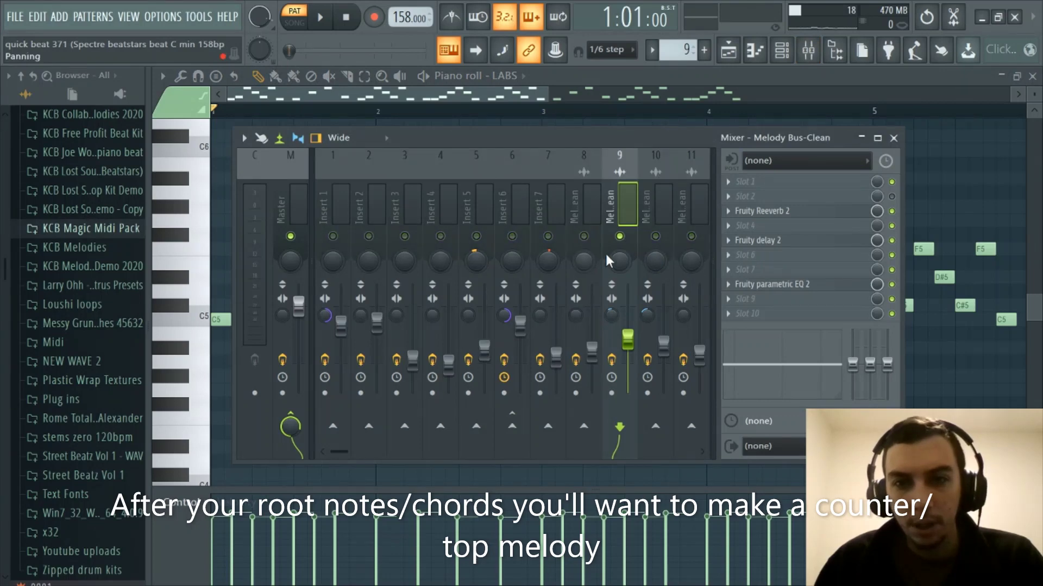
click(808, 50)
scroll(325, 108, up, 2)
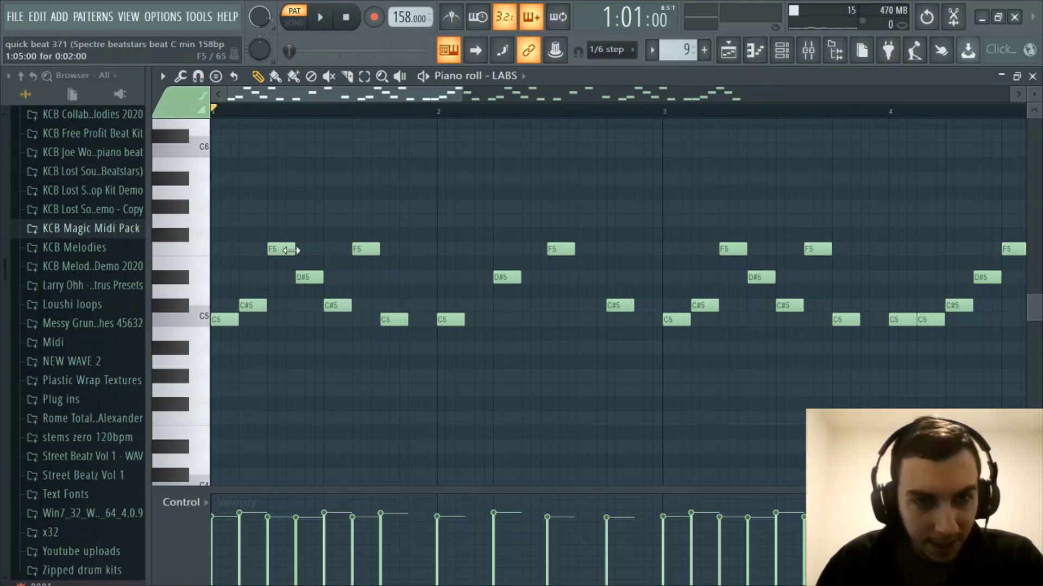
scroll(434, 111, down, 2)
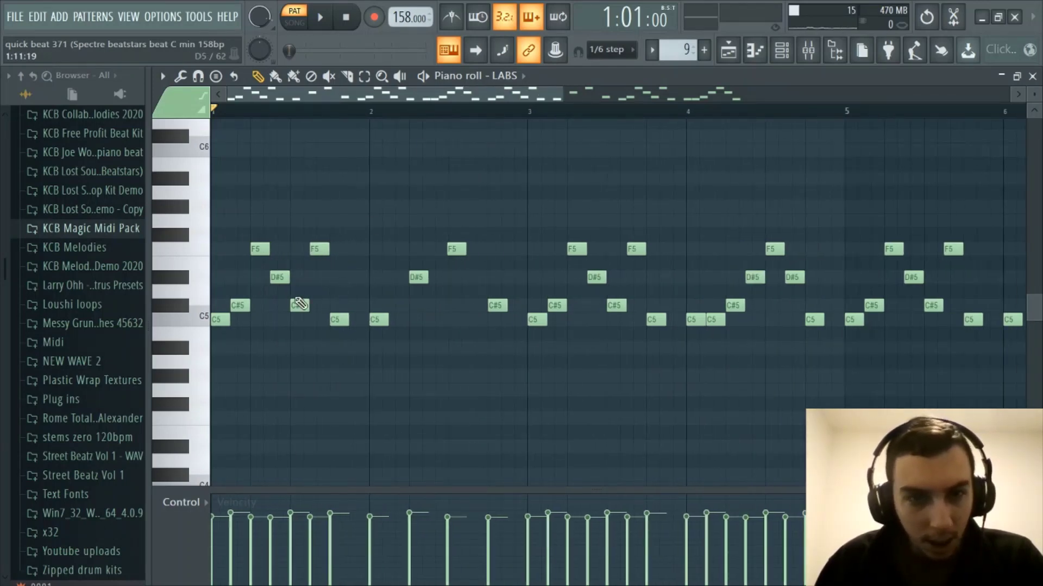
scroll(430, 117, up, 3)
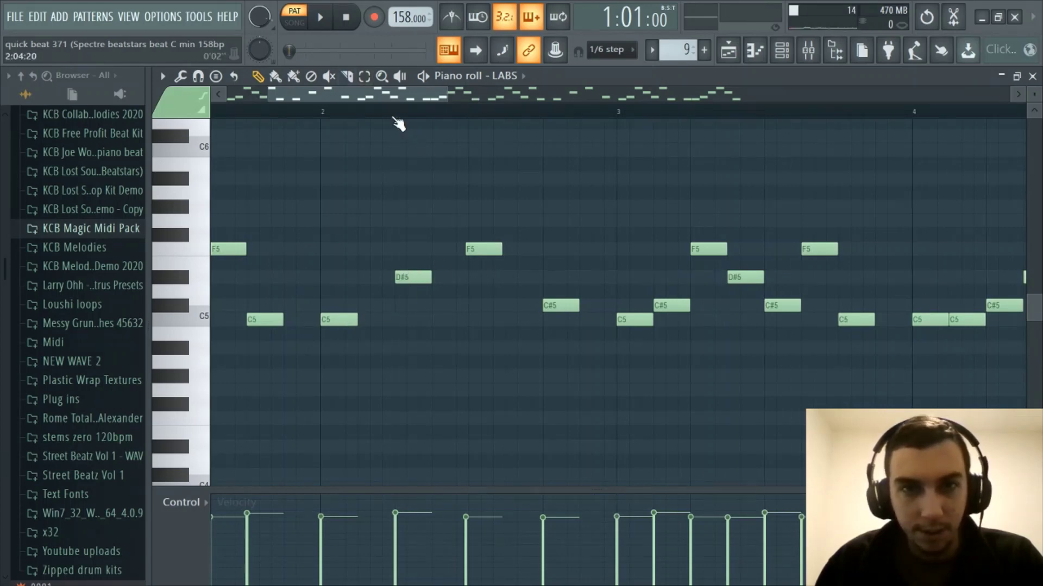
scroll(397, 115, down, 4)
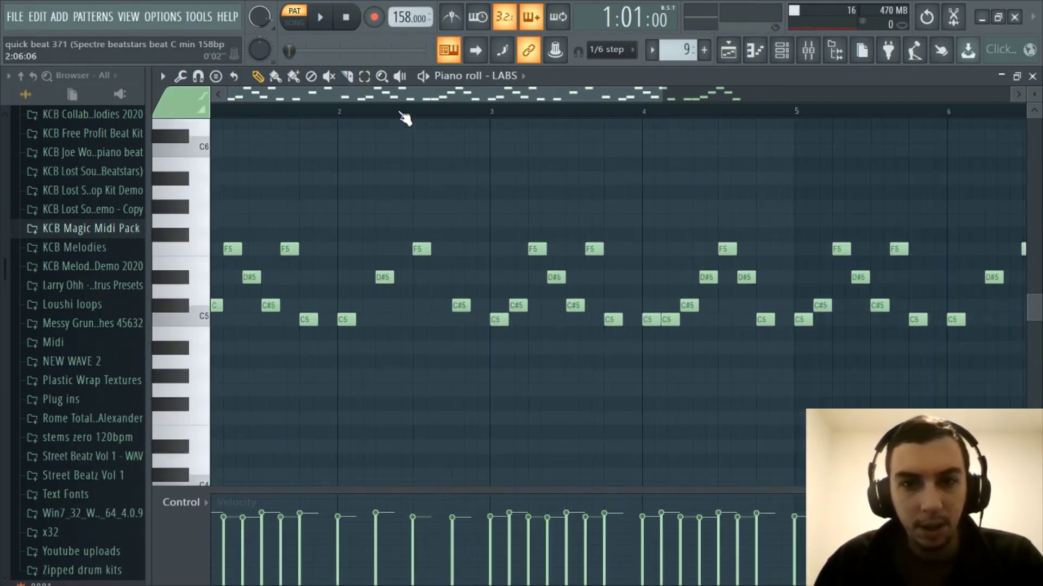
Play the LABS pattern in the piano roll and view its notes across all eight bars
scroll(405, 117, up, 2)
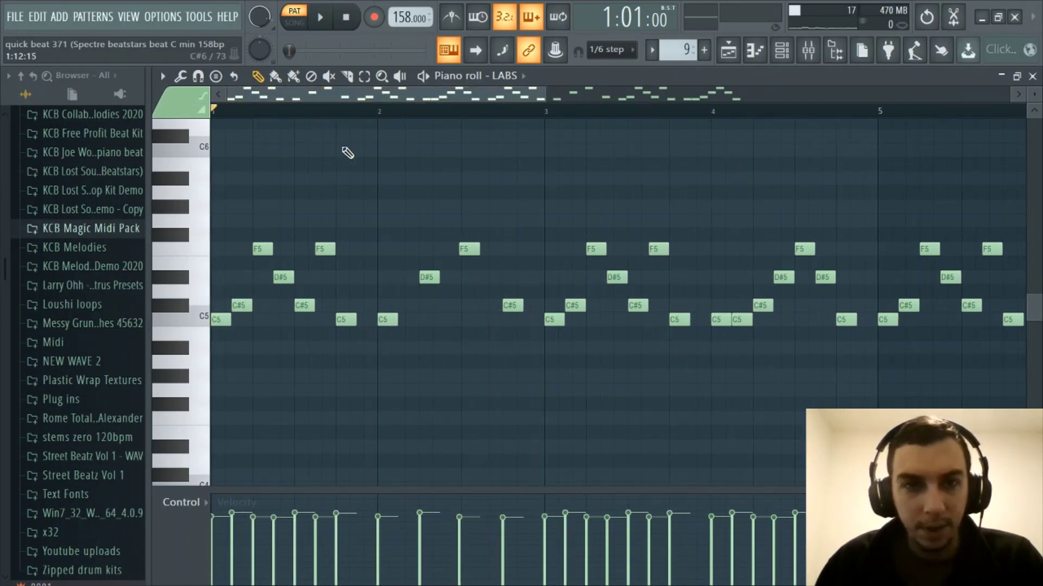
scroll(347, 109, up, 2)
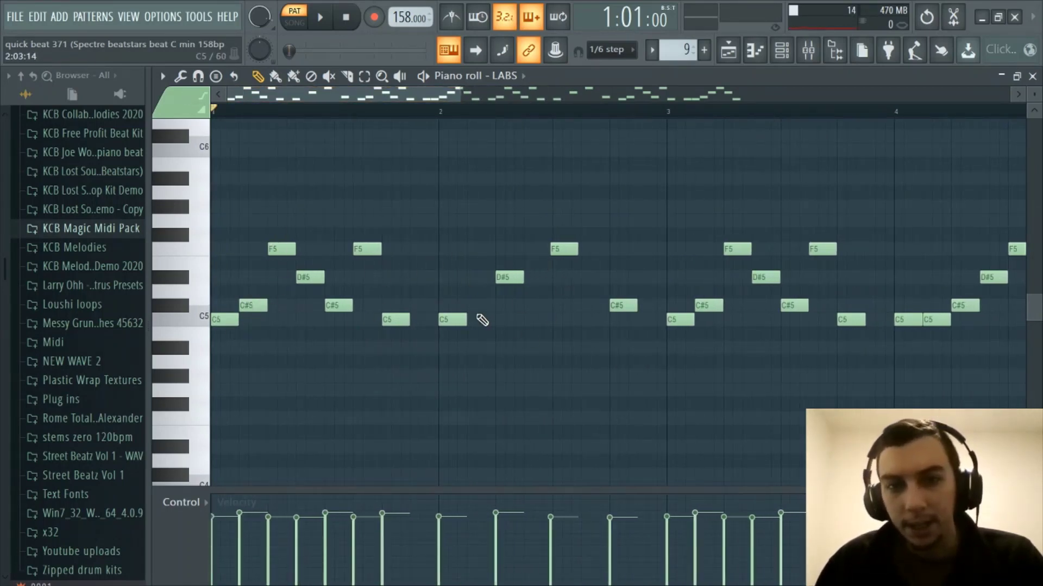
scroll(499, 111, down, 1)
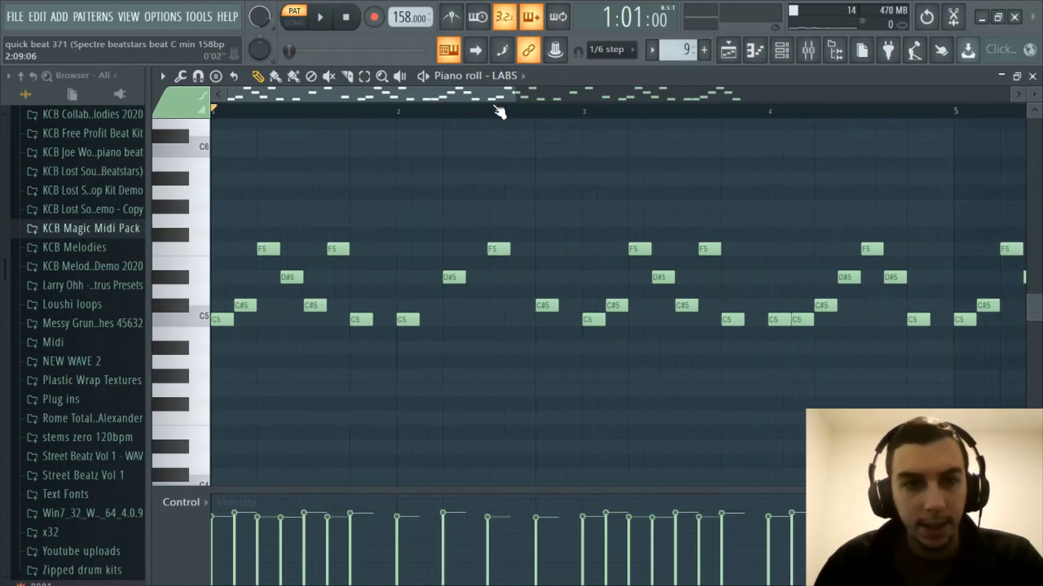
key(space)
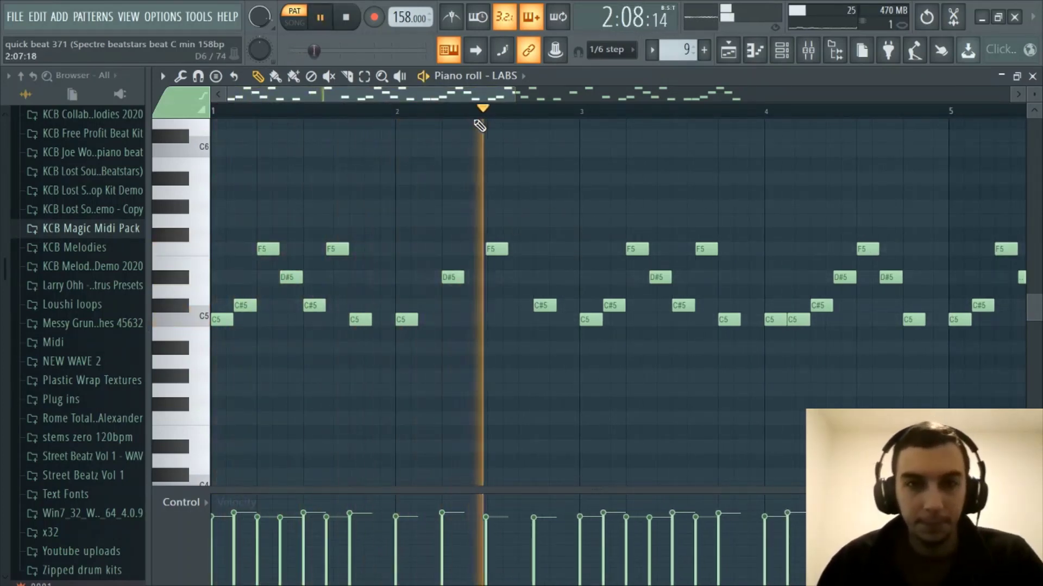
scroll(478, 120, down, 4)
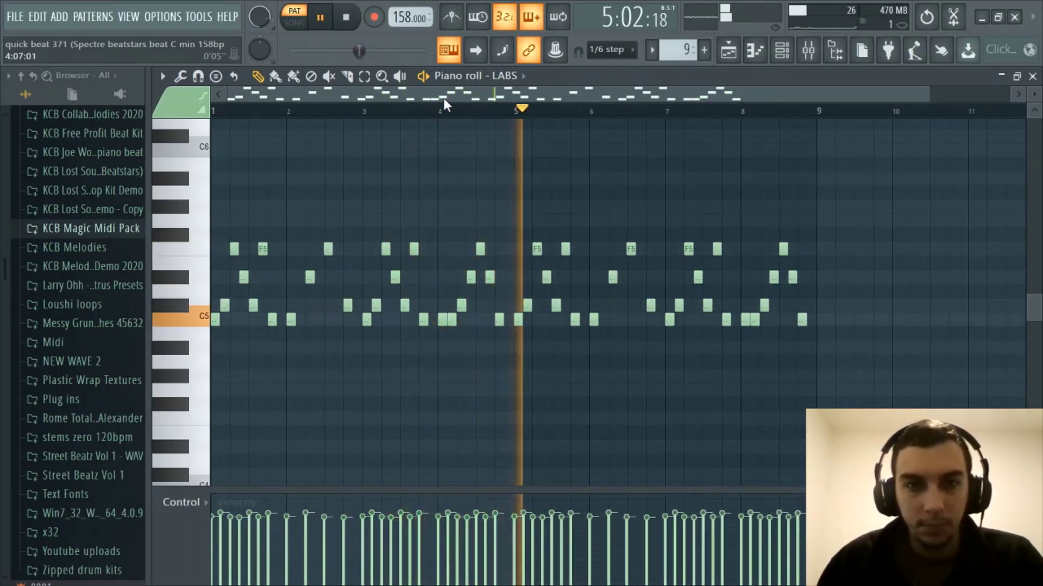
scroll(422, 112, down, 1)
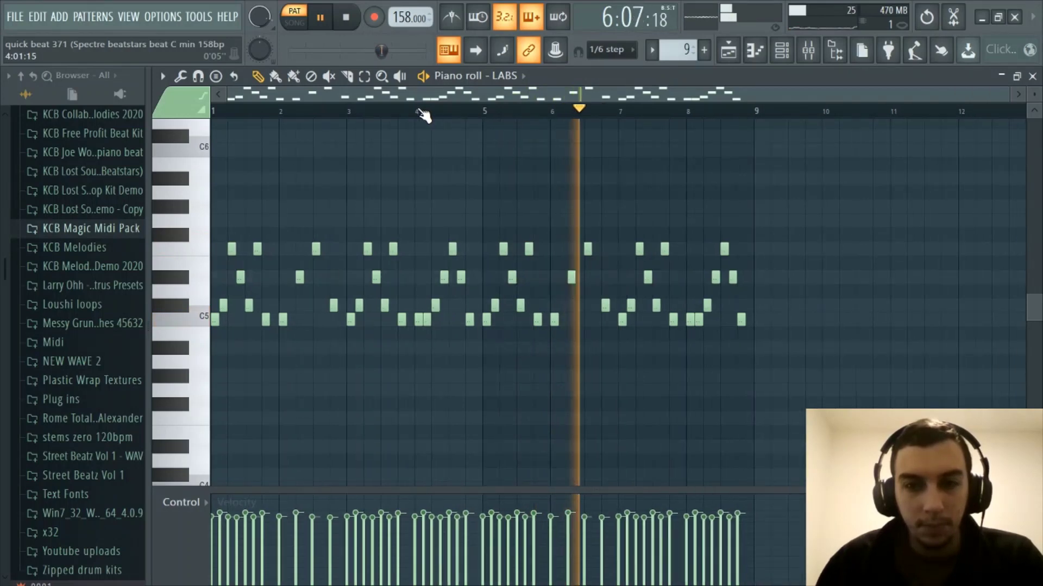
scroll(418, 111, up, 2)
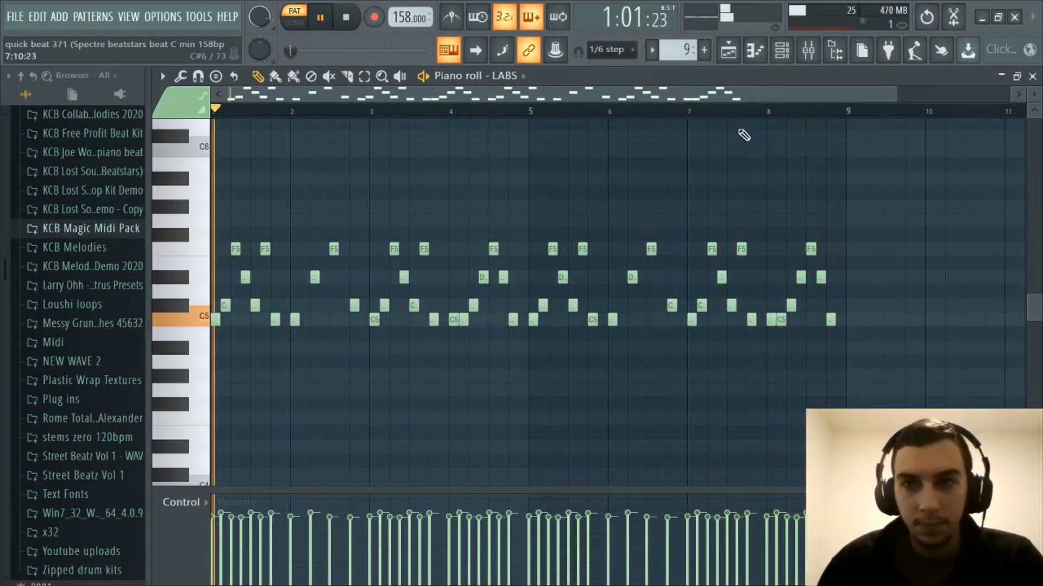
Stop playback and unmute mixer track 8 alongside the soloed track 9
click(808, 50)
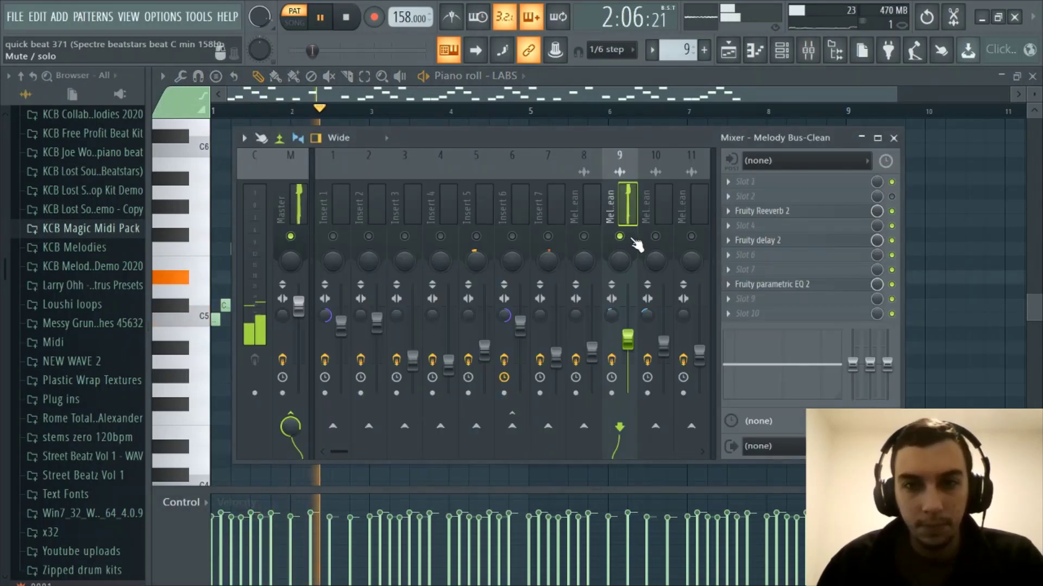
key(space)
ctrl+click(600, 244)
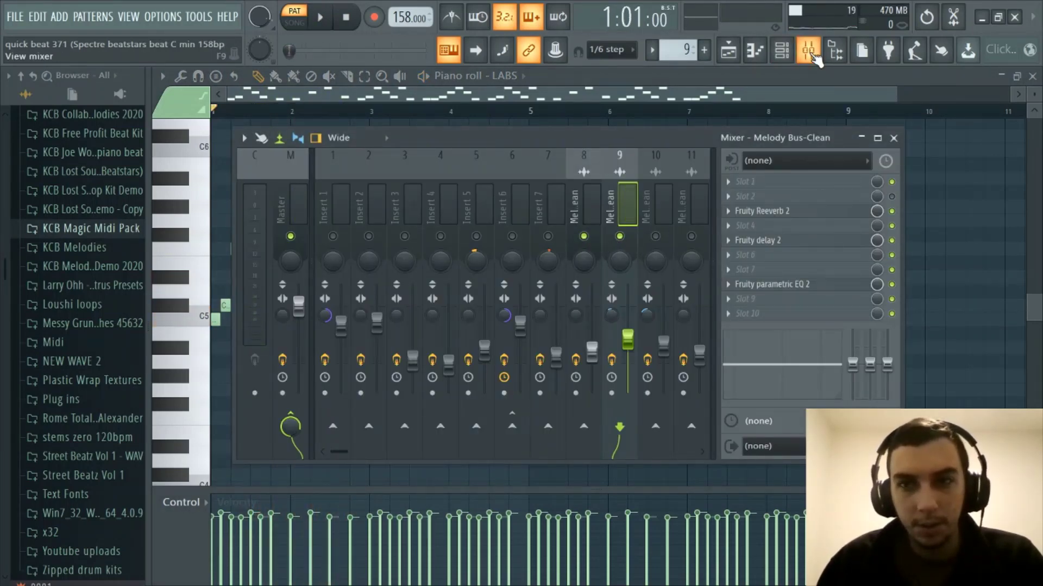
Switch to song mode and play the playlist arrangement from bar 9
key(l)
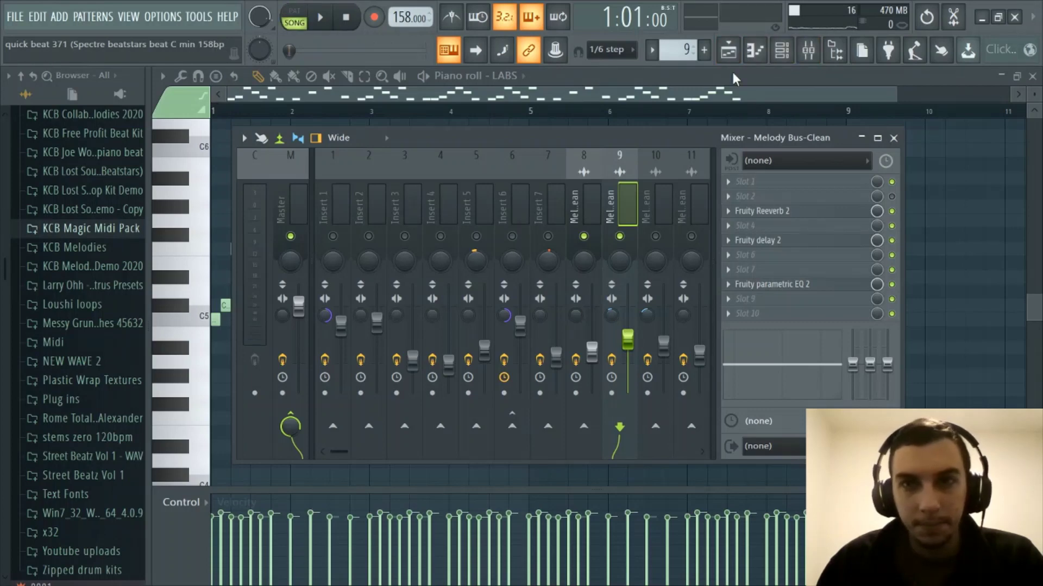
click(729, 49)
click(446, 110)
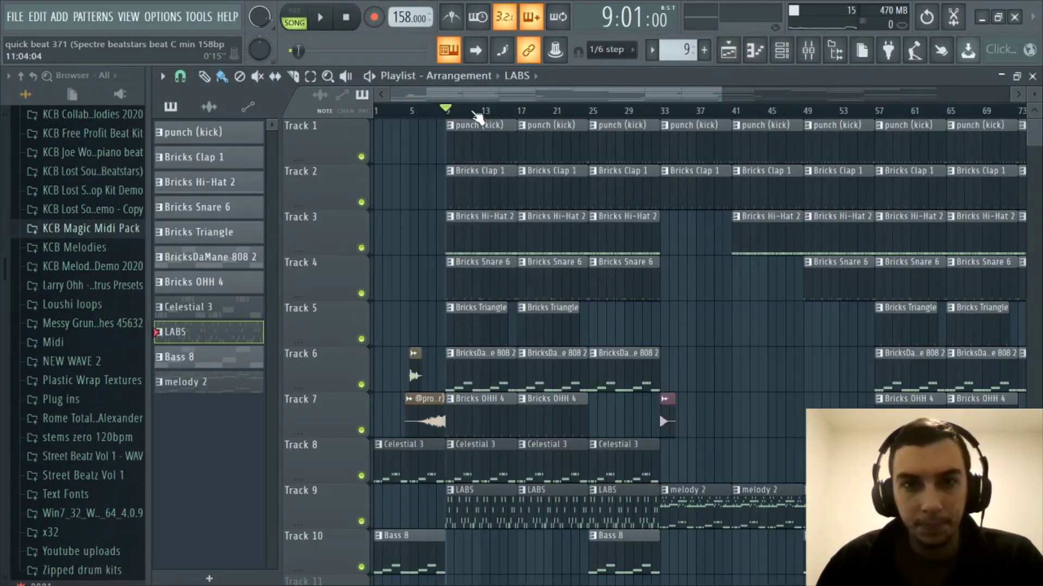
key(space)
Check the mixer levels and the channel rack during song playback, close both, and stop playback
key(F9)
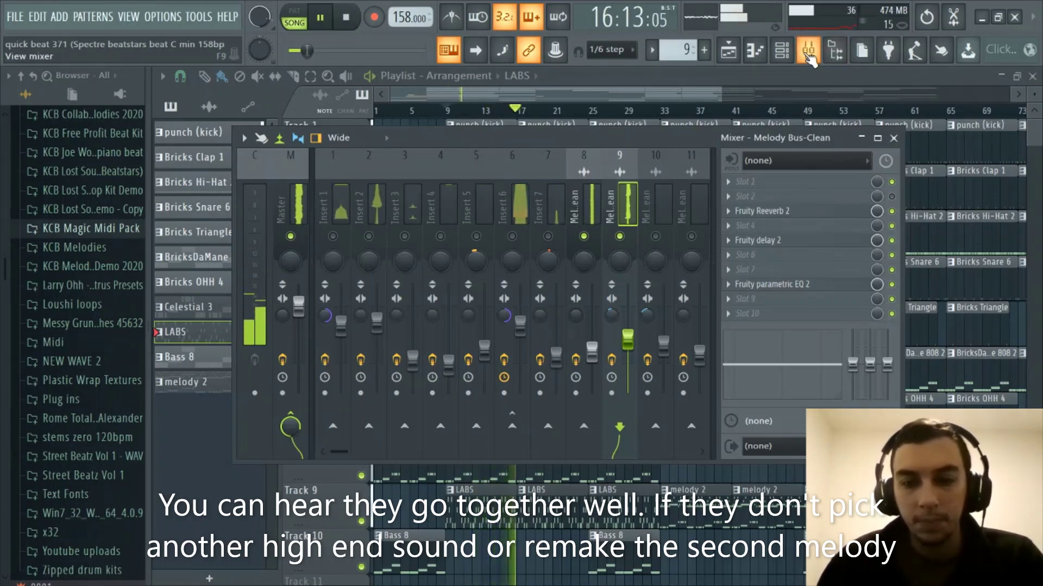
click(784, 56)
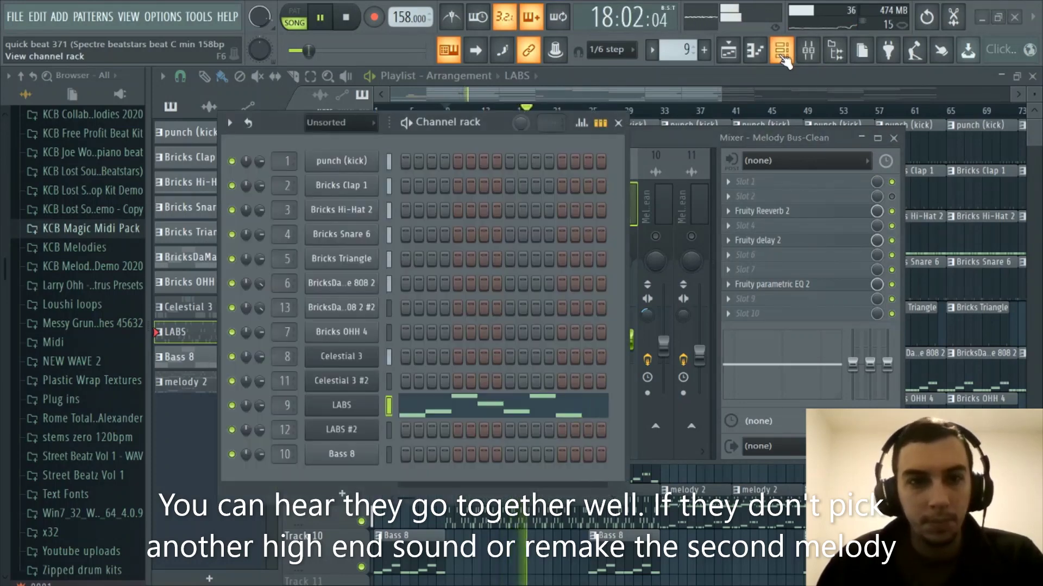
click(784, 56)
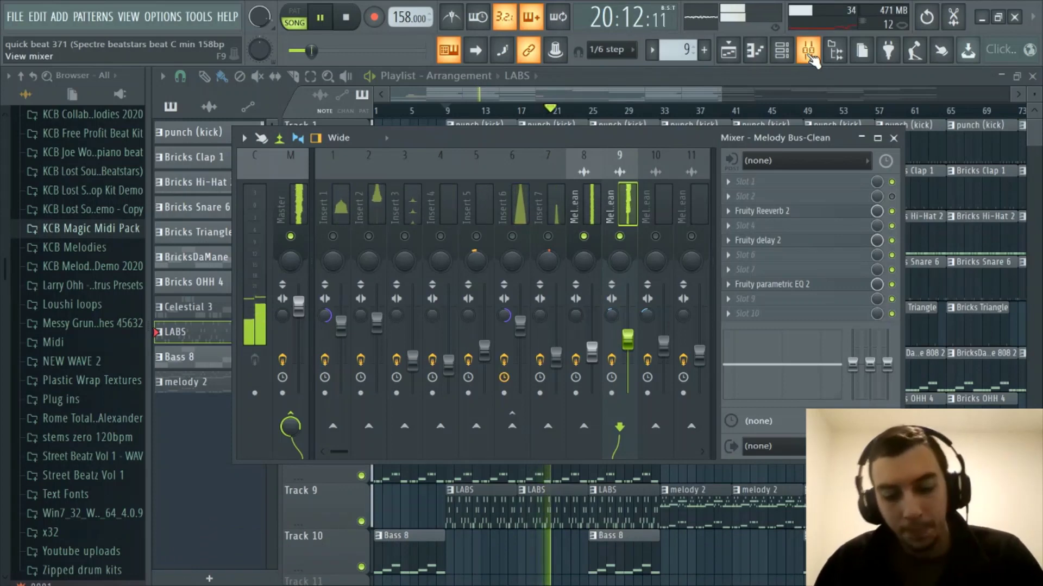
click(809, 51)
key(space)
Select the Bass 8 pattern in the playlist and show its notes in the piano roll
click(728, 52)
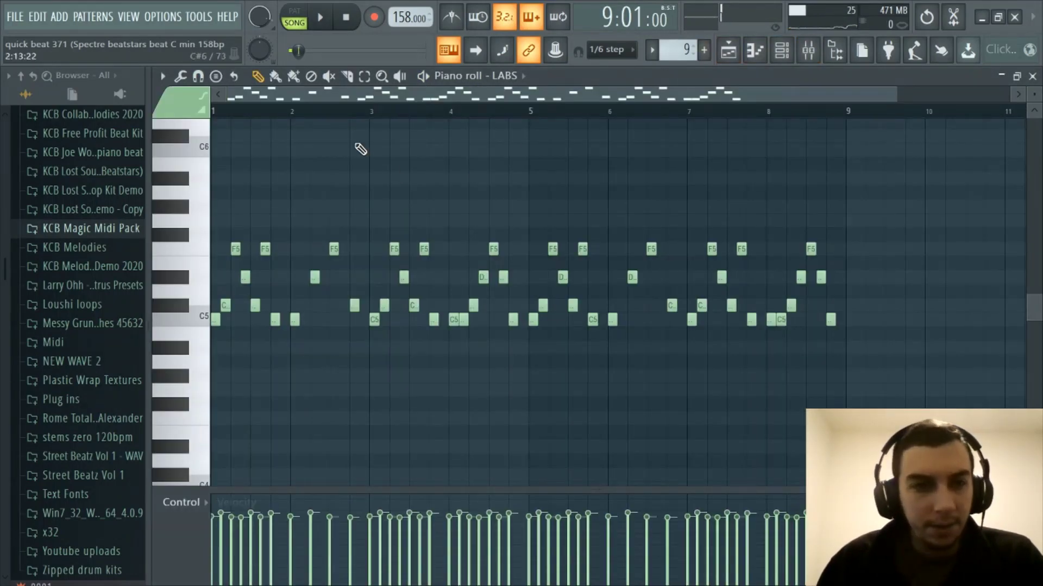
click(506, 77)
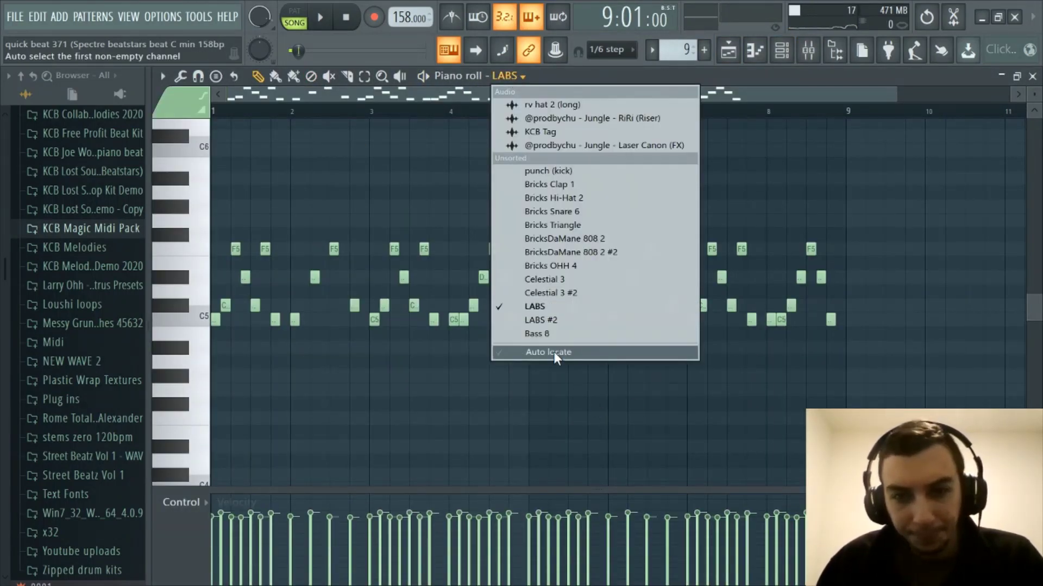
click(542, 333)
click(729, 50)
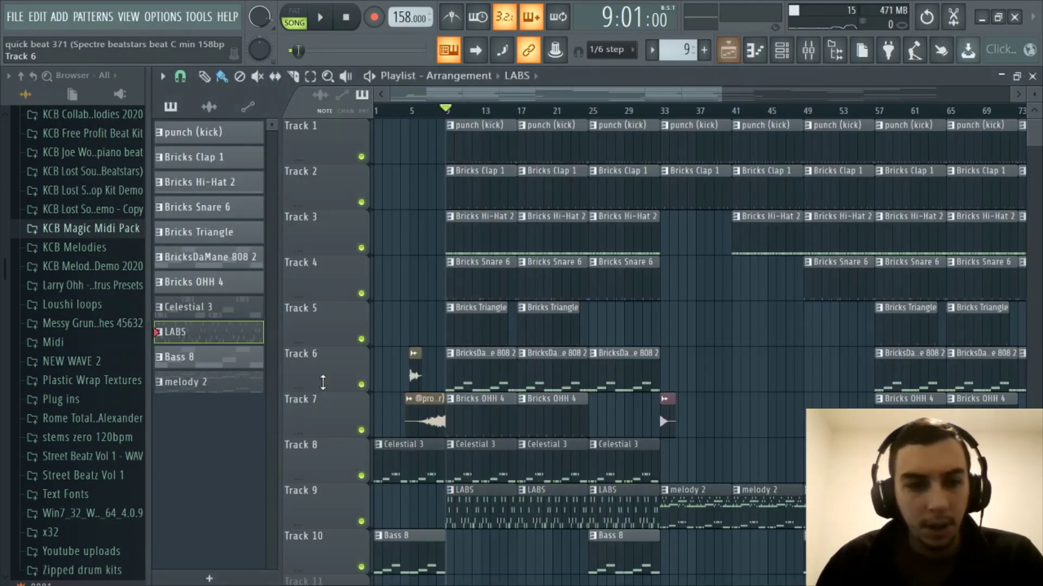
click(206, 365)
click(755, 50)
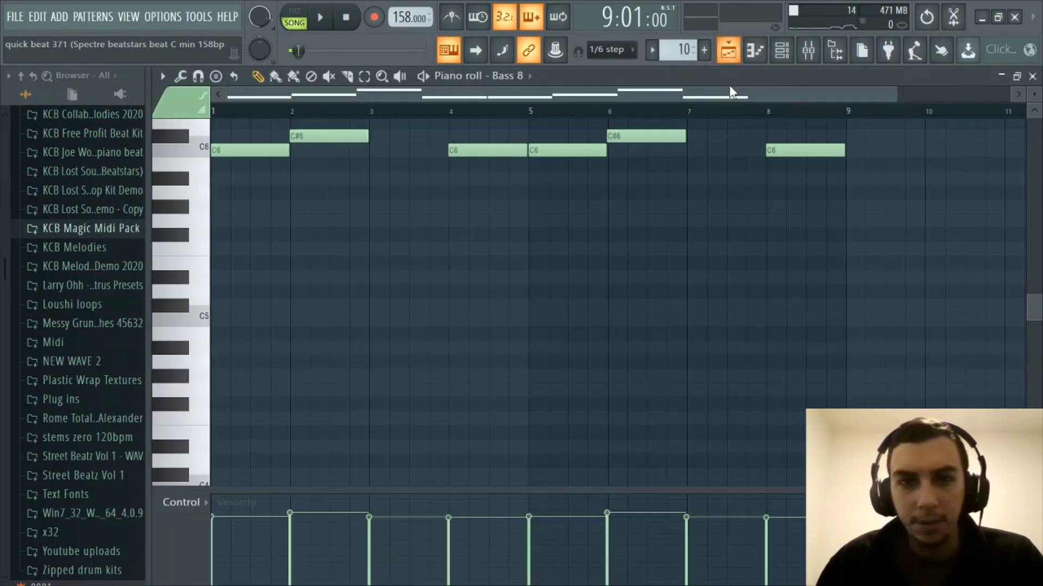
Examine the Bass 8 pattern's long notes and their pitches in the piano roll
scroll(538, 318, up, 2)
scroll(398, 116, up, 2)
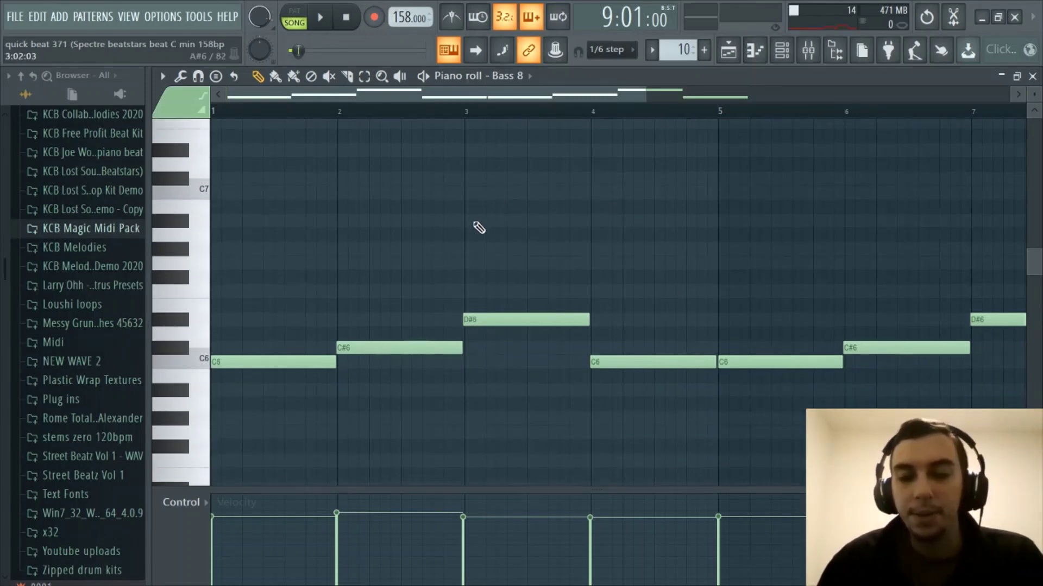
click(808, 55)
click(808, 50)
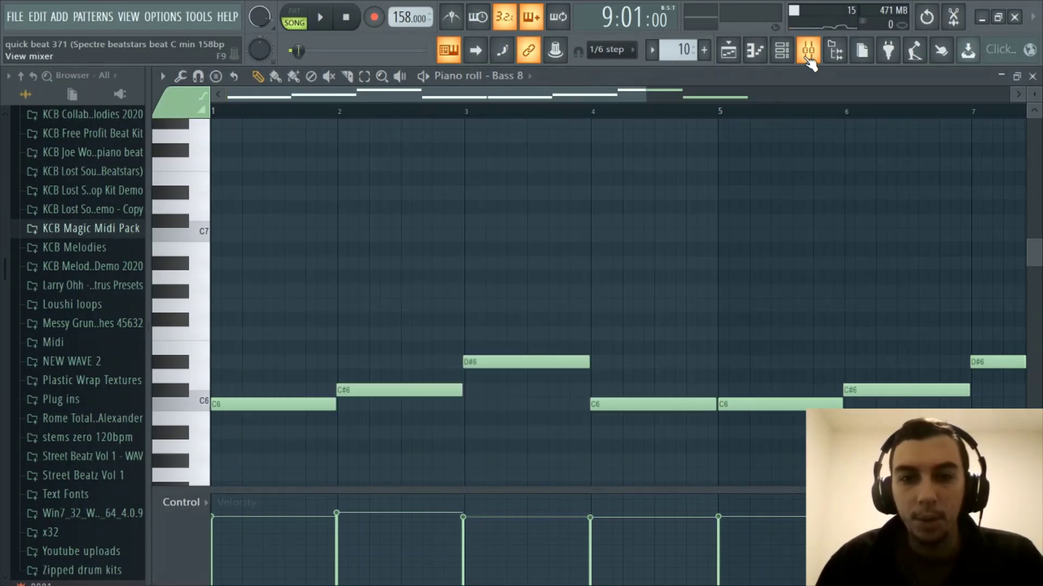
scroll(320, 356, down, 2)
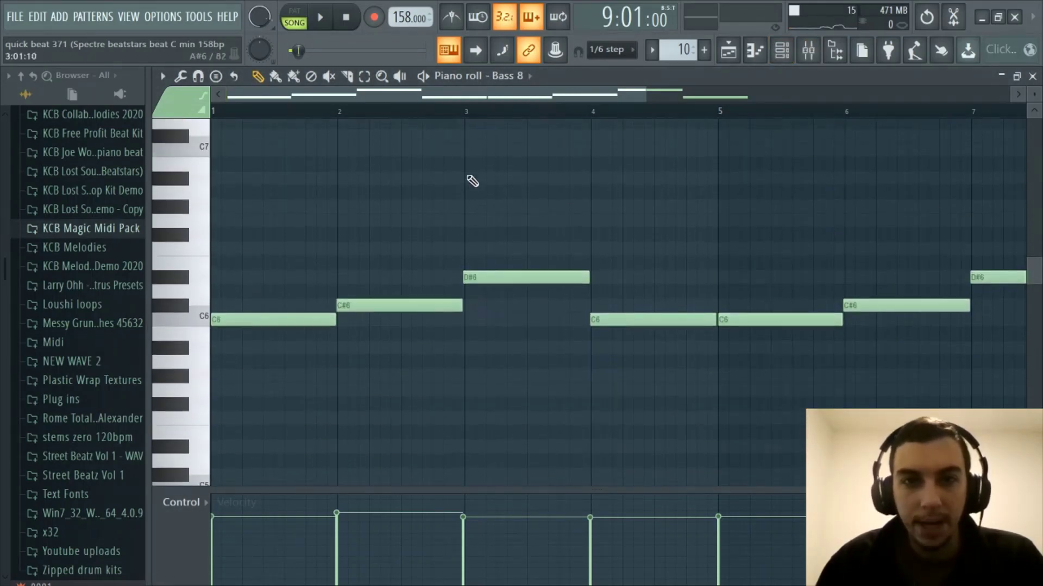
scroll(579, 170, up, 1)
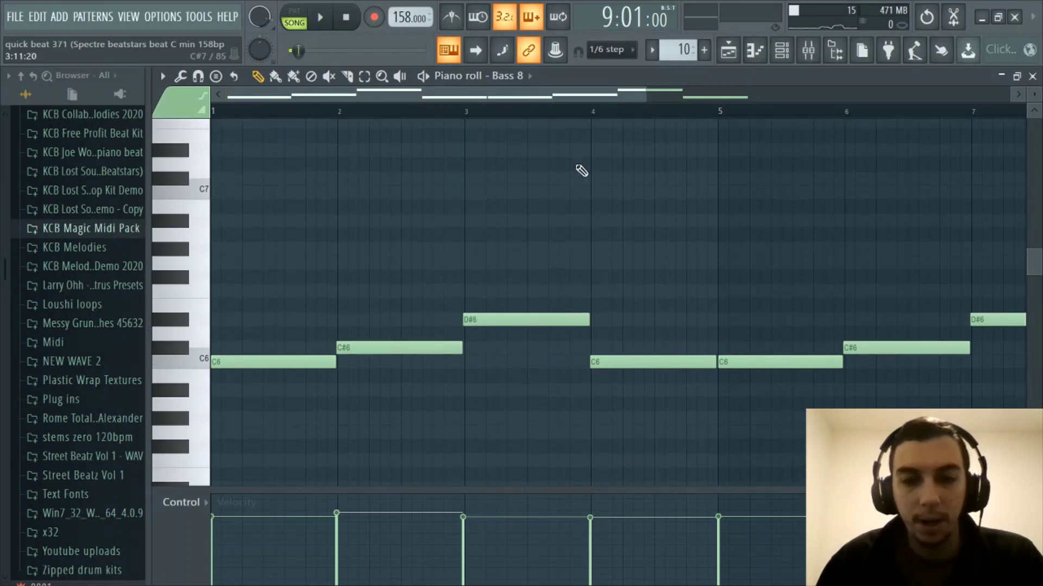
Solo the Bass 8 channel's mixer track 10 and close the mixer
click(781, 53)
click(780, 54)
click(807, 50)
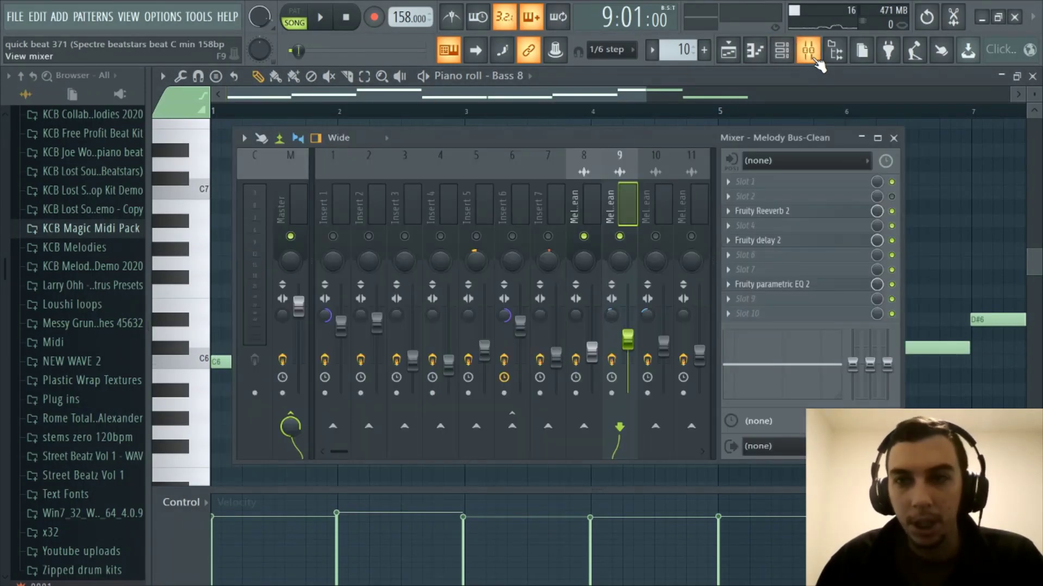
click(666, 245)
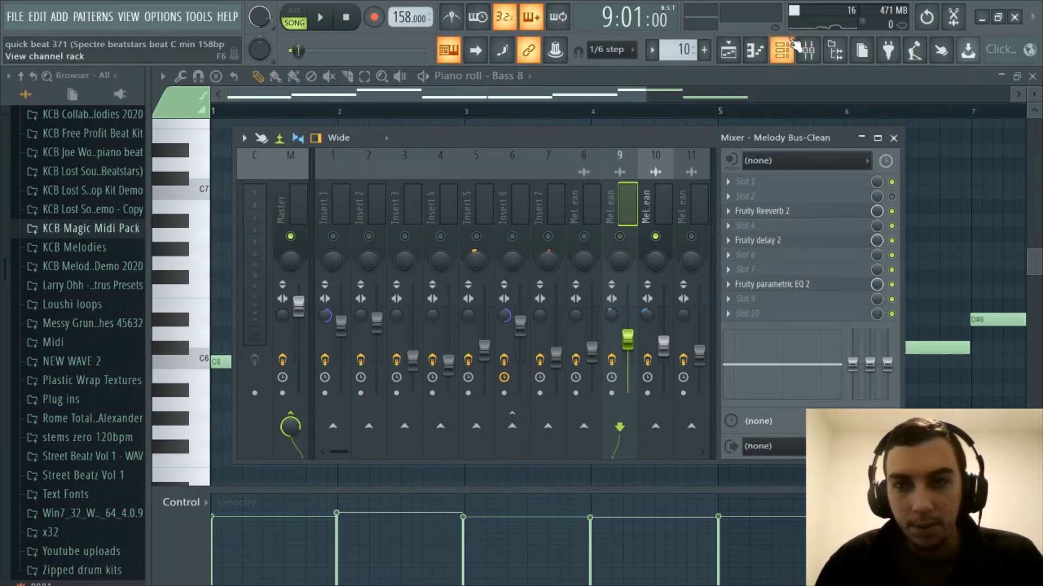
click(808, 50)
Switch to pattern mode, play the Bass 8 pattern through its eight bars, and stop playback
click(294, 16)
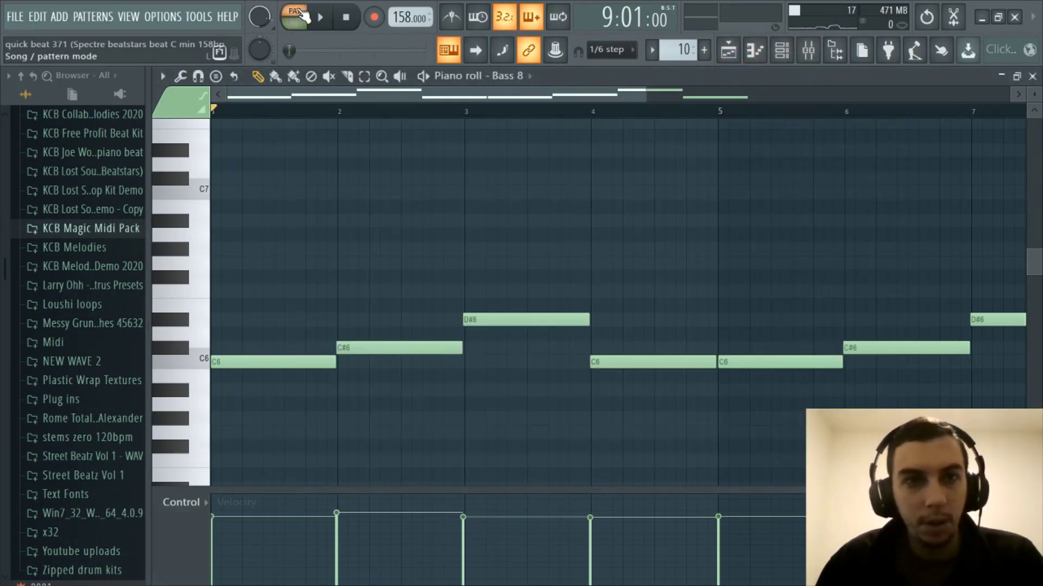
key(space)
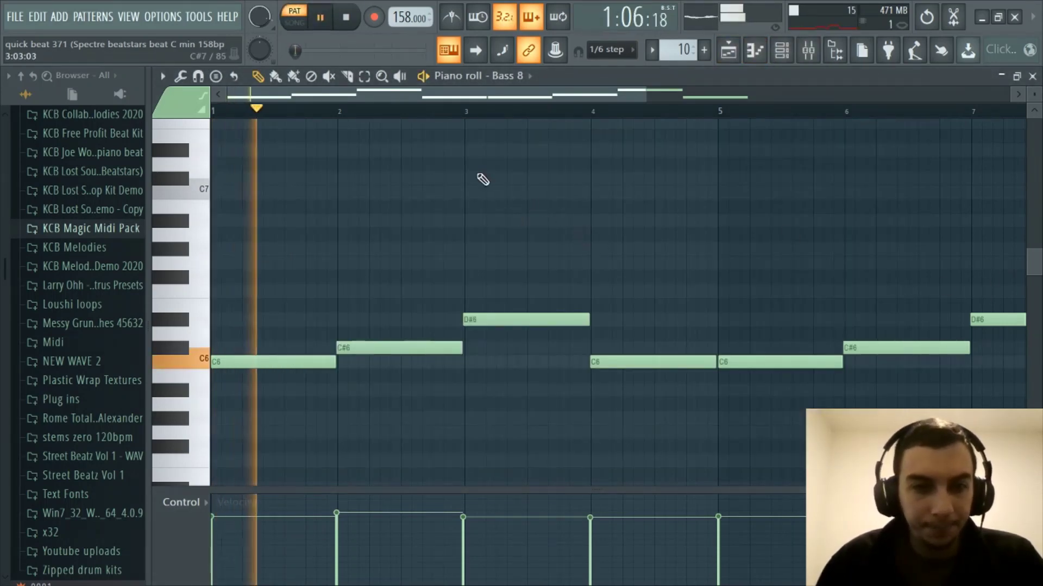
scroll(454, 115, down, 2)
scroll(448, 117, down, 1)
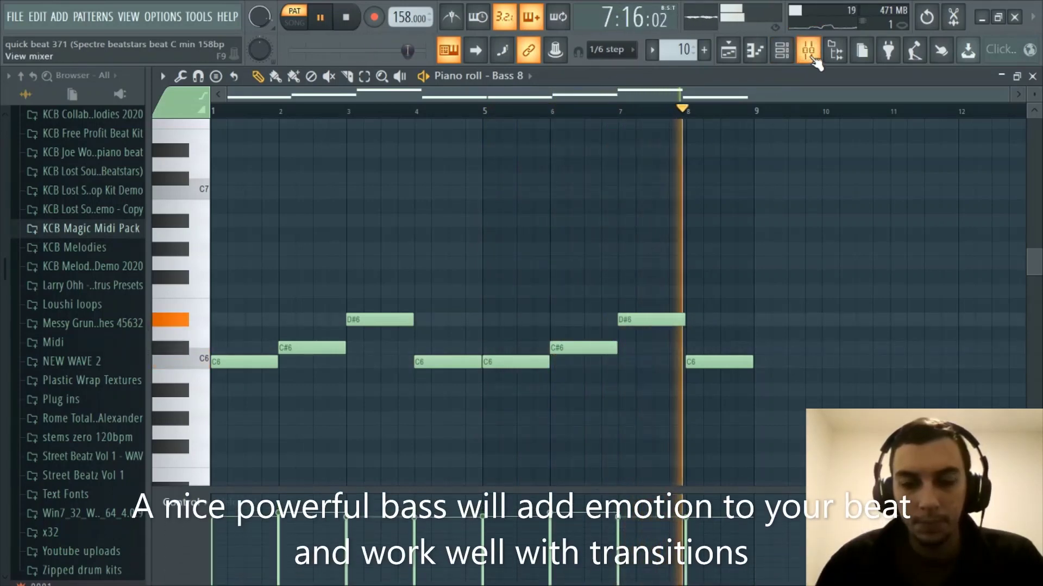
key(space)
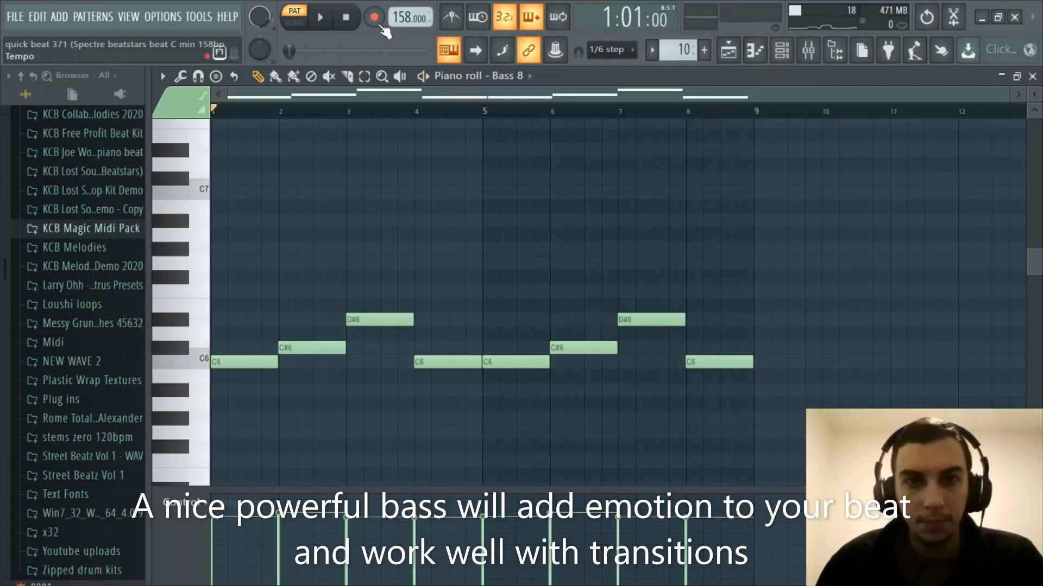
Return to the playlist in song mode with the playback position at bar 25
click(728, 49)
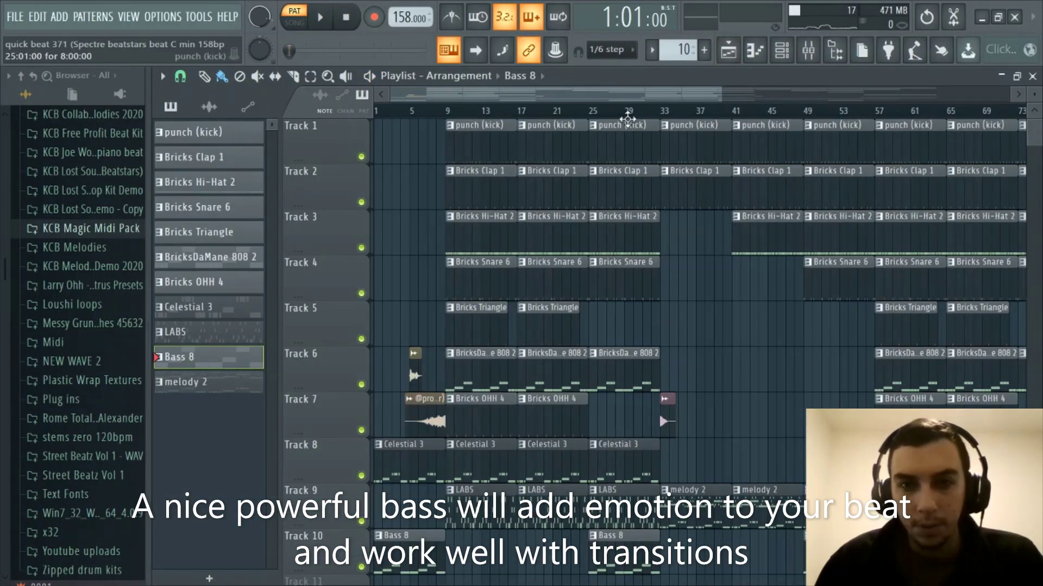
click(591, 111)
click(781, 49)
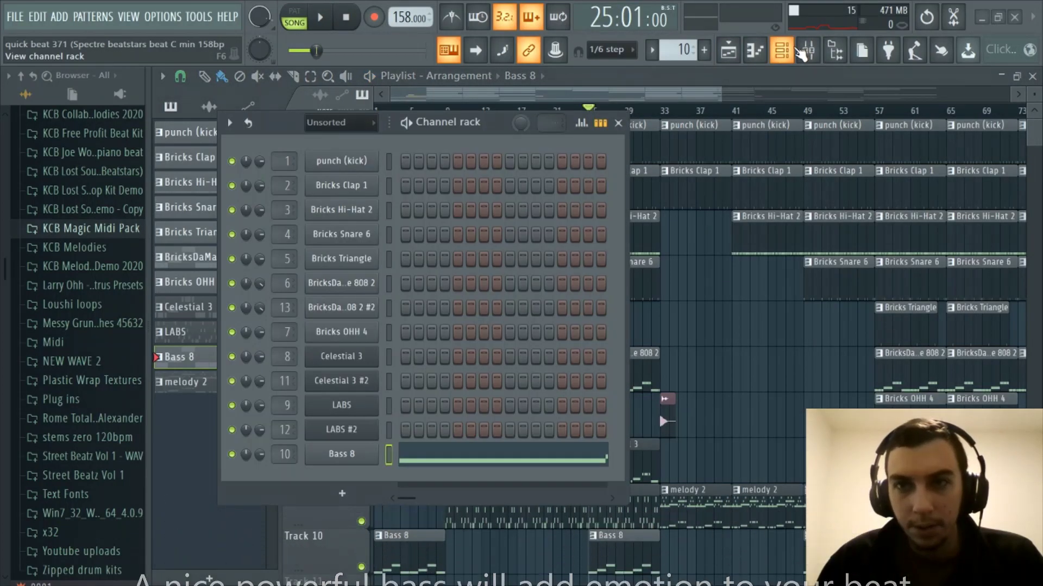
click(782, 49)
Unmute mixer tracks 8 and 9 alongside track 10, and play the arrangement with all three melody layers
click(809, 54)
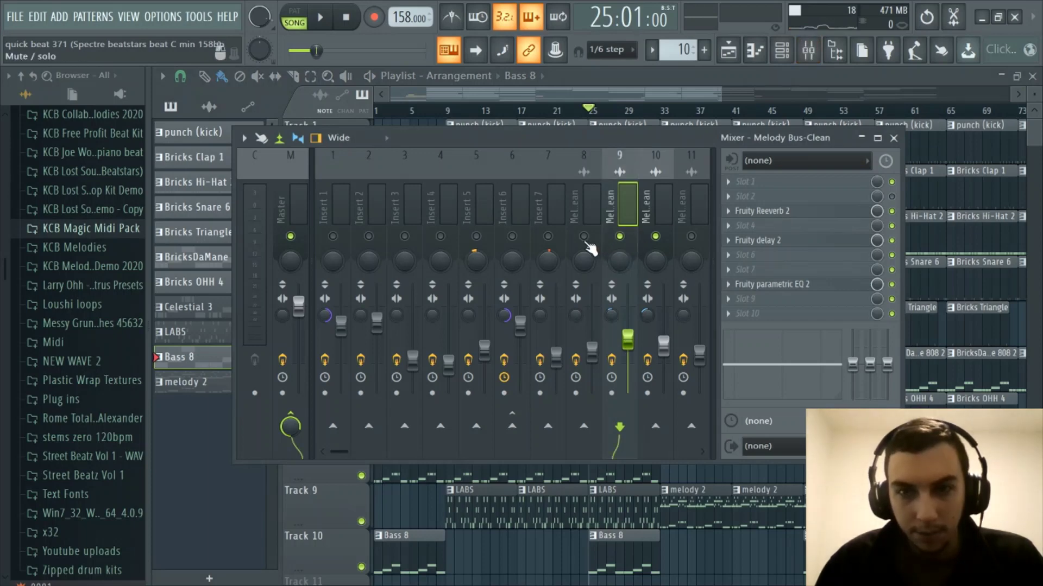
click(582, 194)
key(space)
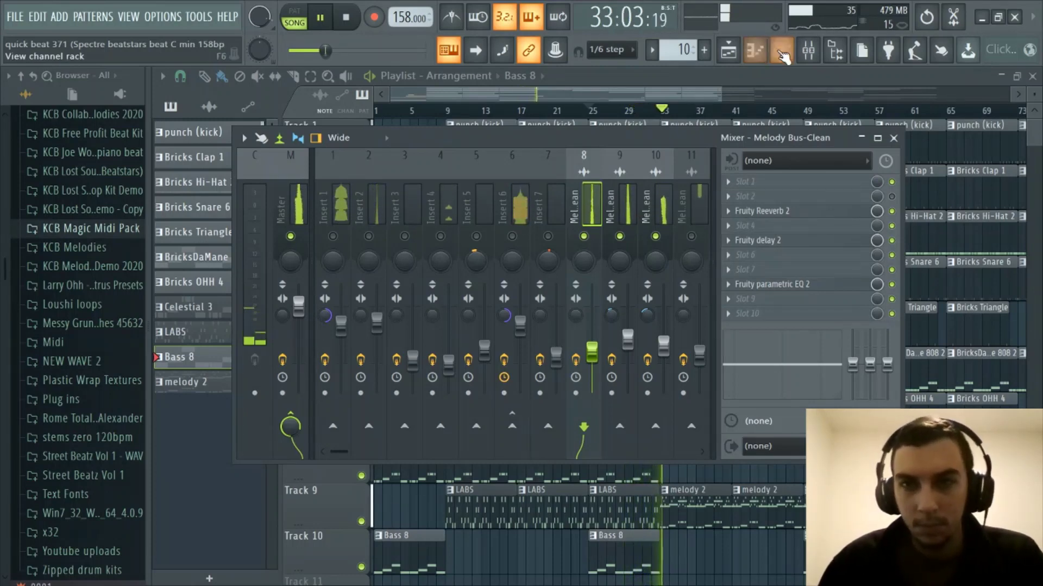
key(space)
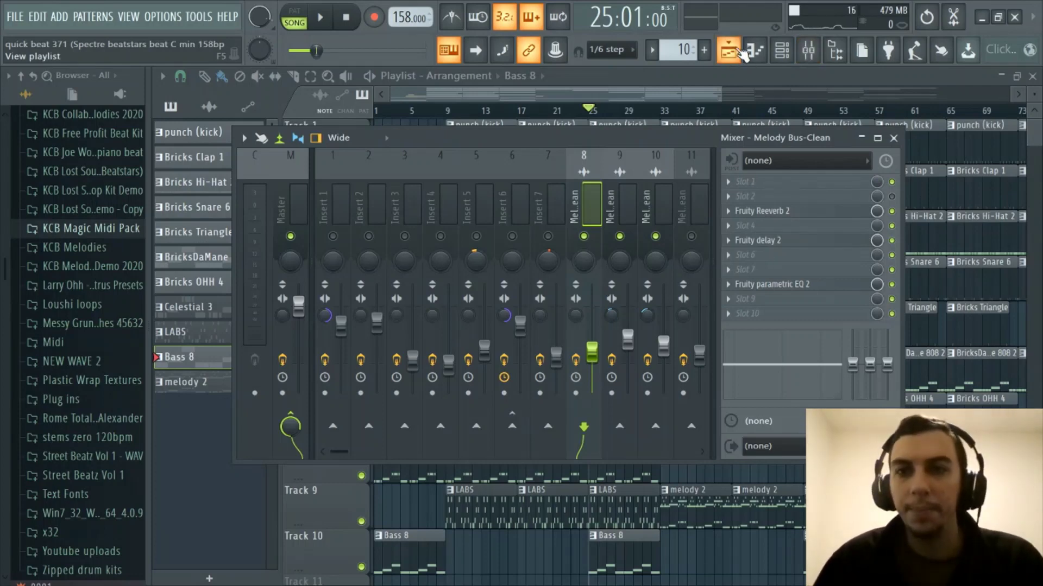
Close the playlist, channel rack and mixer to show the Bass 8 notes in the piano roll
click(727, 55)
click(726, 56)
click(782, 52)
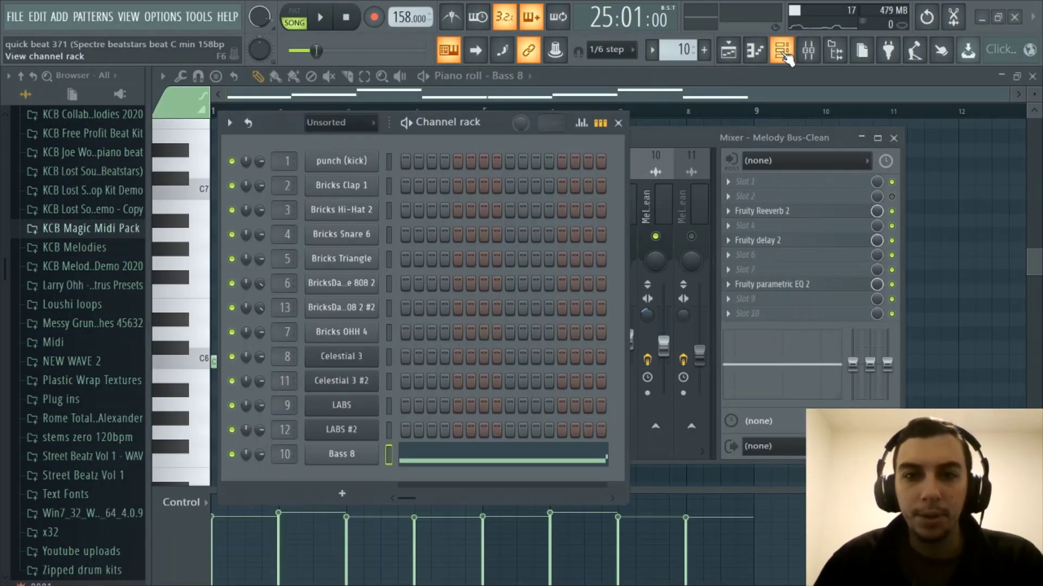
click(782, 52)
click(808, 52)
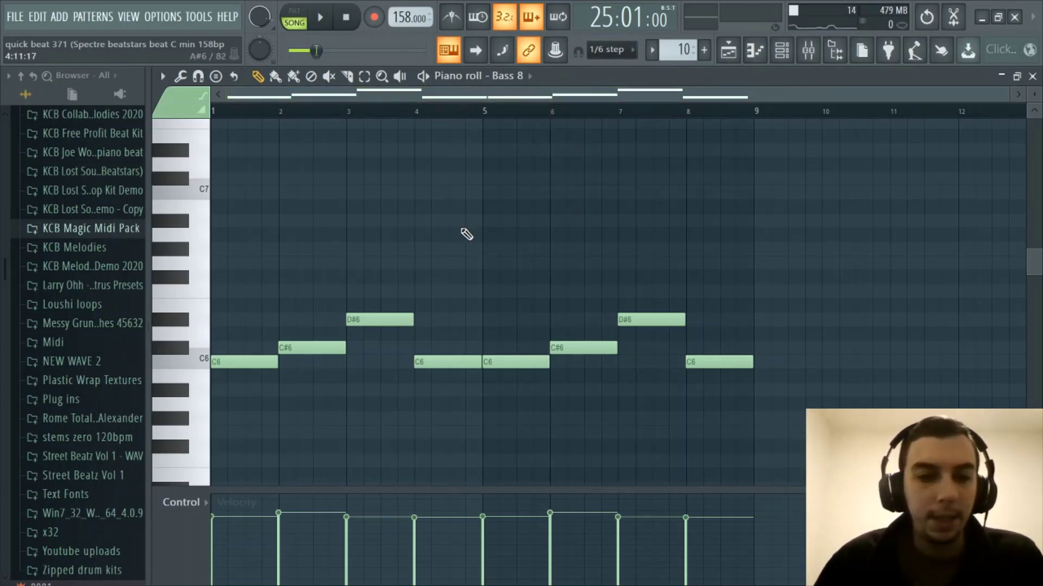
Bring up the playlist and place the playback position at bar 9
click(729, 50)
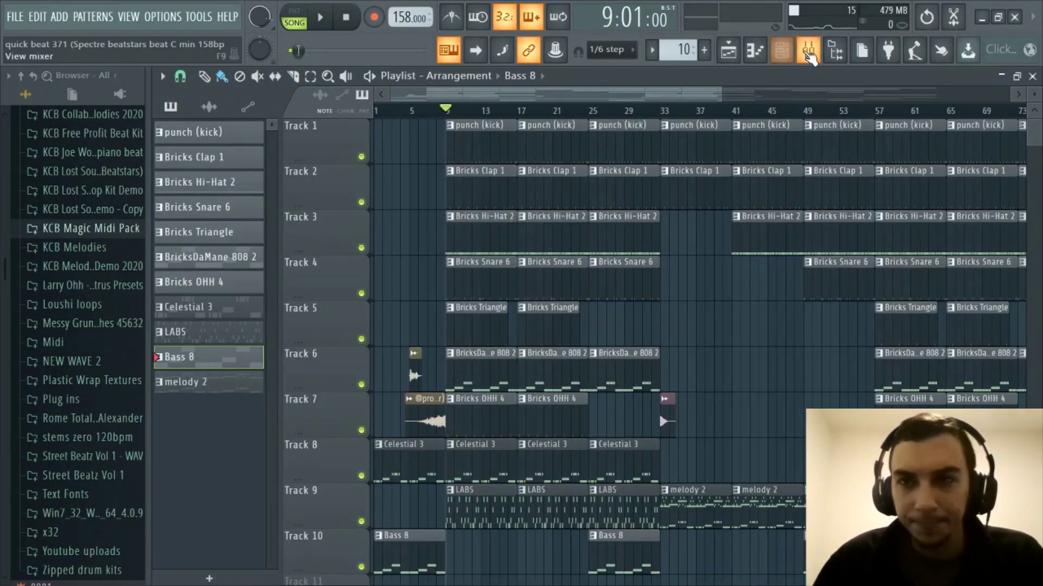
click(808, 51)
click(781, 50)
click(808, 50)
click(781, 50)
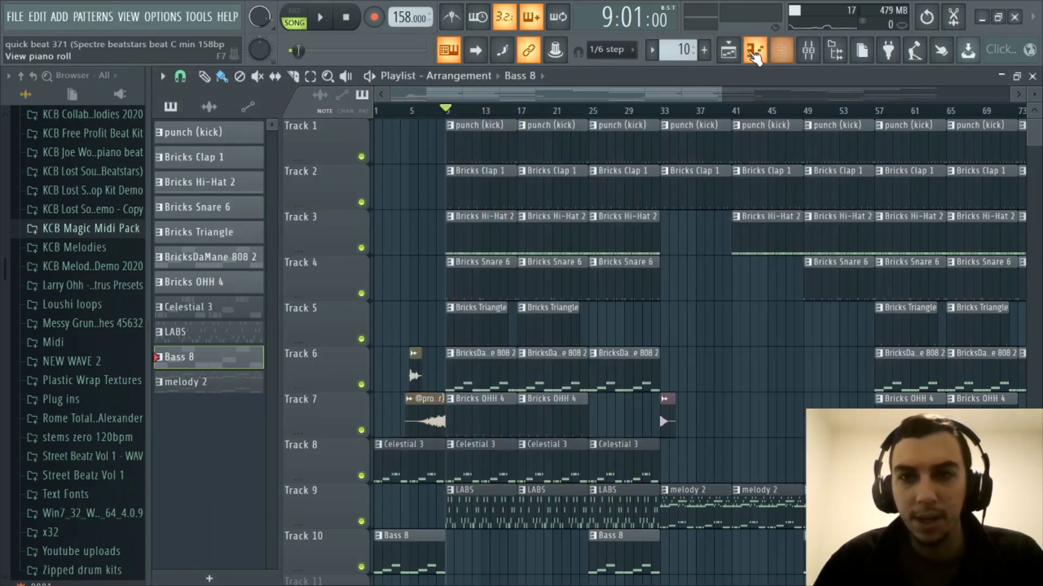
Leave the playlist for the Bass 8 piano roll and open the mixer over it
click(755, 50)
click(780, 51)
click(781, 51)
click(809, 50)
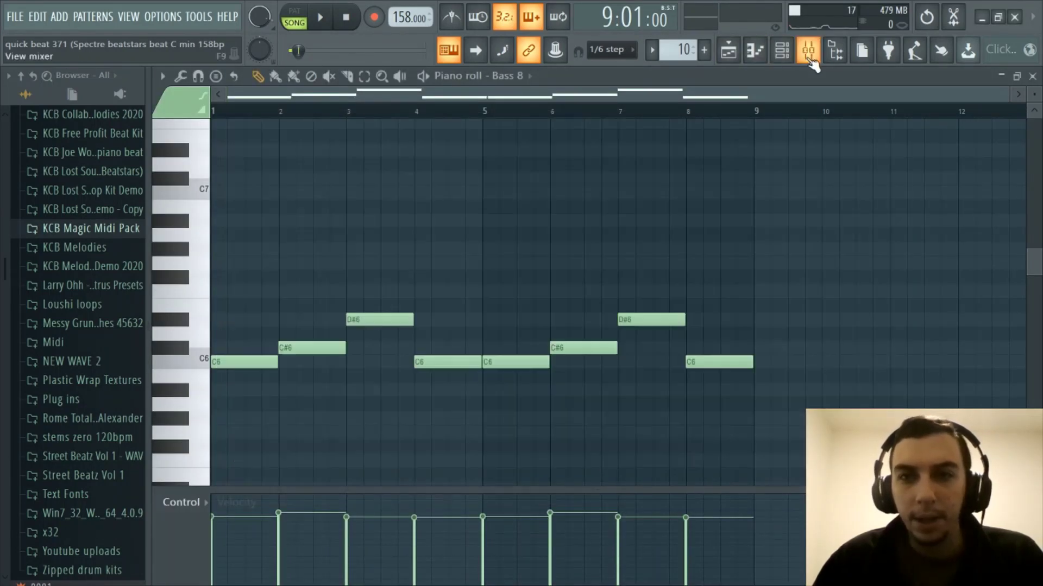
click(783, 54)
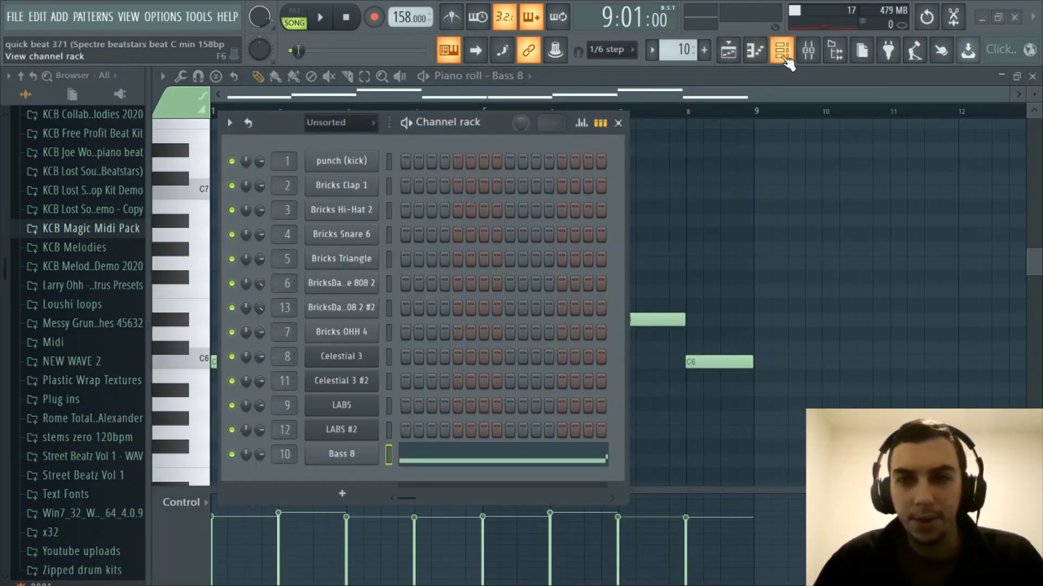
click(782, 55)
click(809, 50)
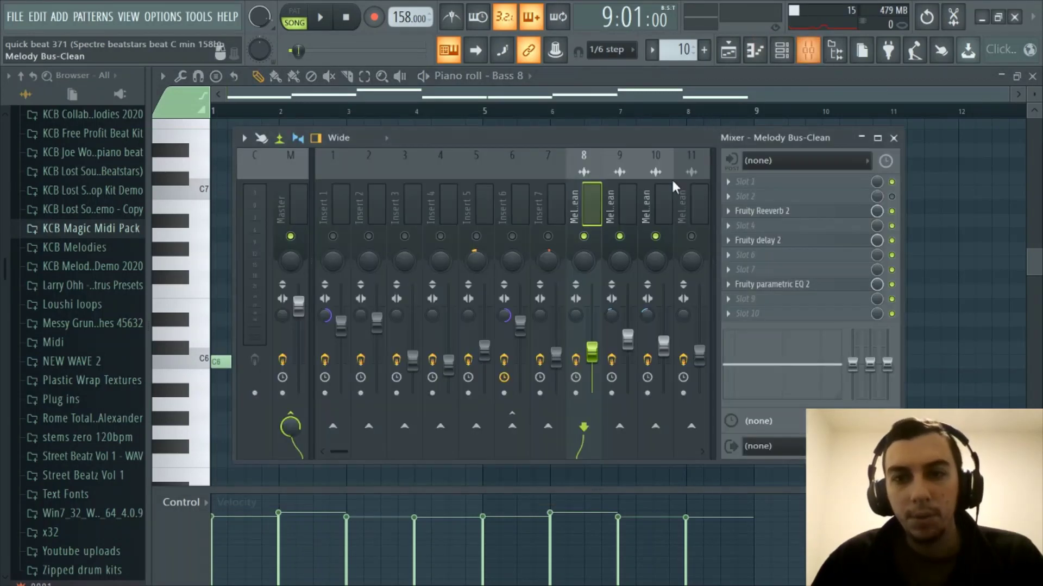
Turn all mixer tracks back on, and mute the tracks from 8 to 14 so only inserts 1 to 7 sound
right_click(585, 237)
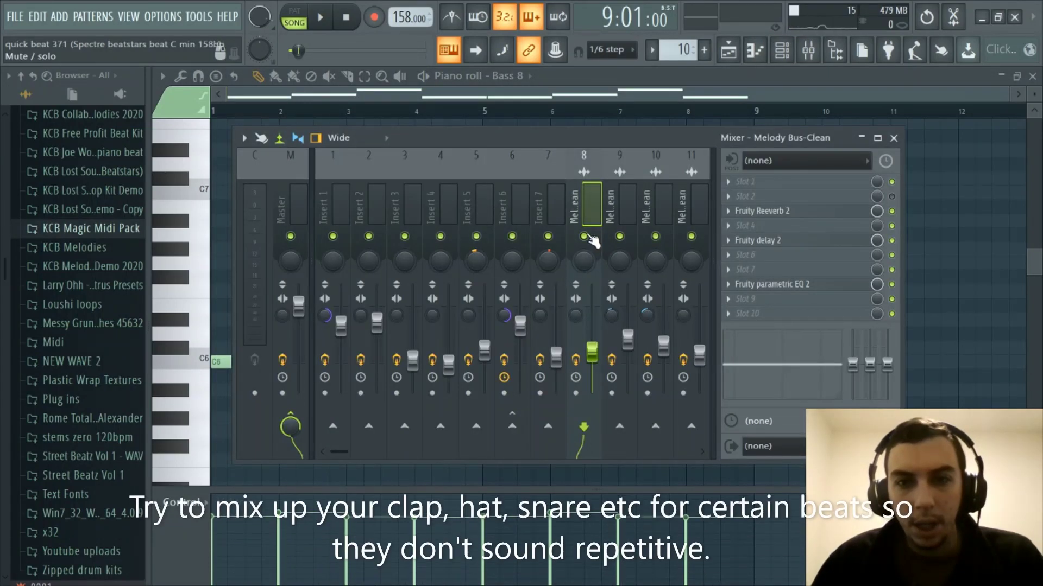
mouse_move(586, 238)
mouse_down()
mouse_move(687, 237)
mouse_move(695, 220)
mouse_move(679, 237)
mouse_move(692, 238)
mouse_up()
click(695, 197)
scroll(695, 197, down, 3)
click(695, 197)
click(477, 195)
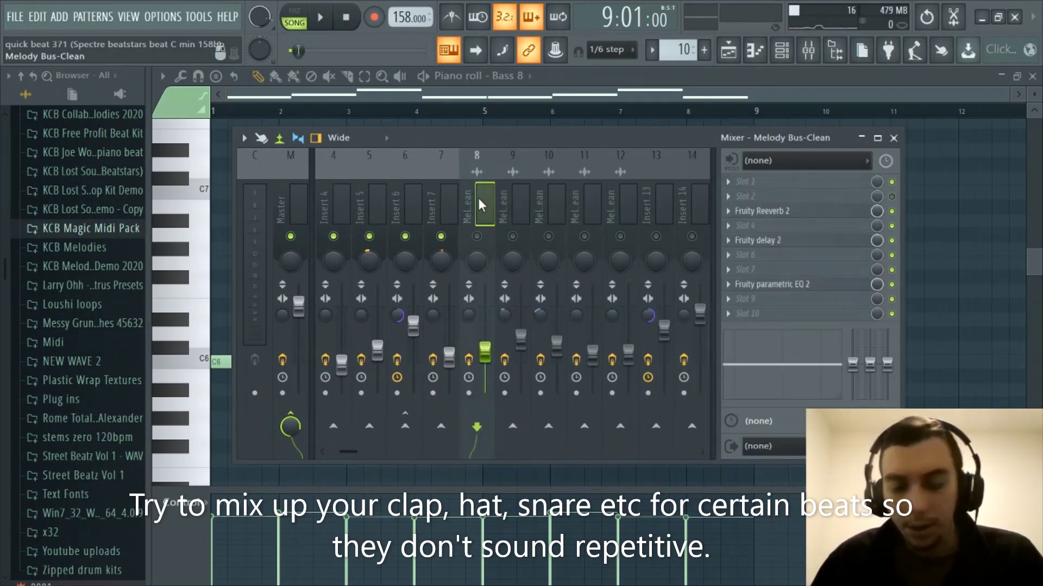
Play the arrangement from bar 9 with only the drum and 808 inserts audible, and stop playback
scroll(478, 195, up, 8)
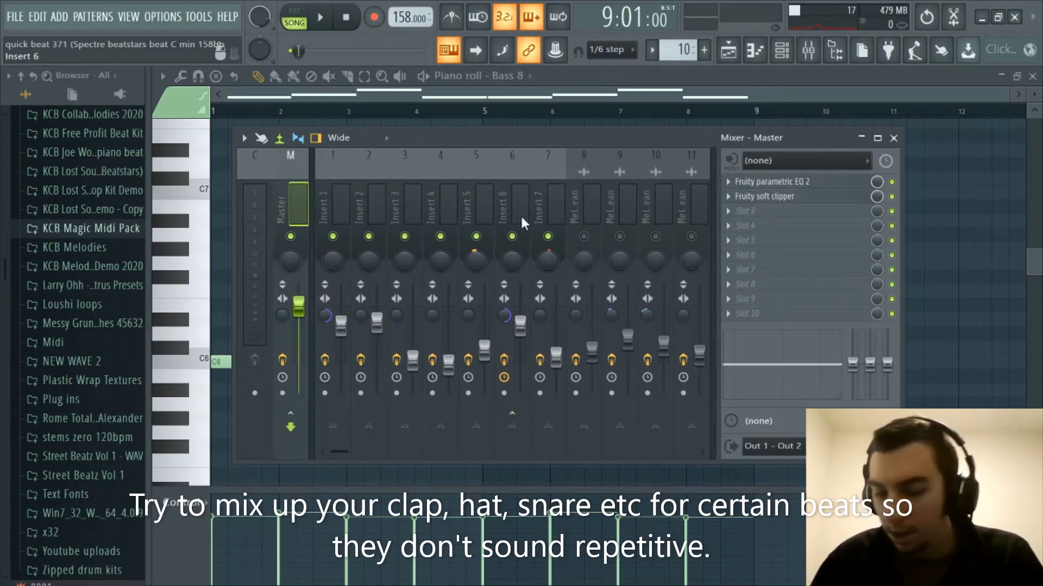
scroll(520, 214, down, 1)
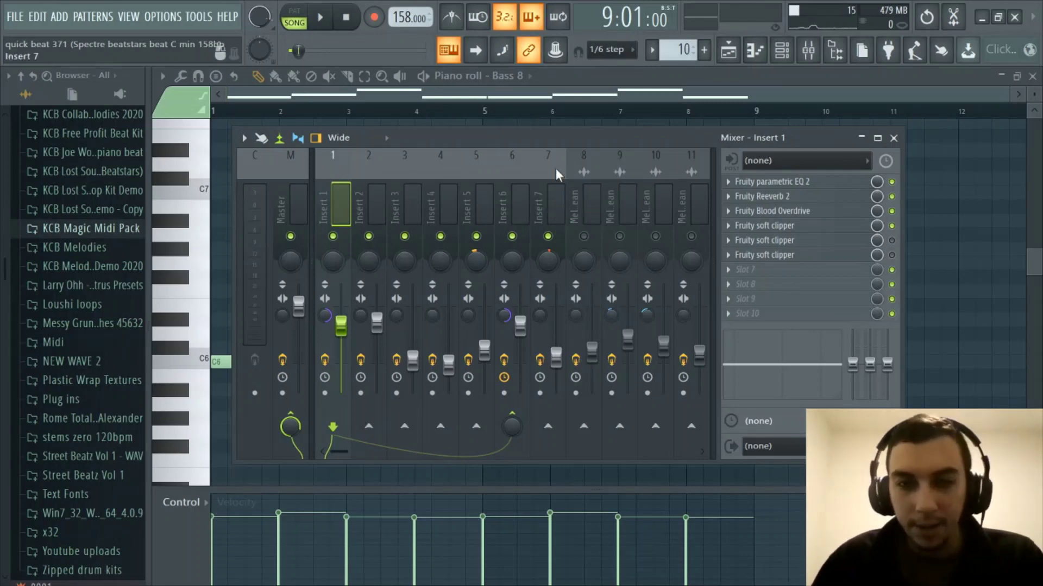
drag(534, 140, 530, 134)
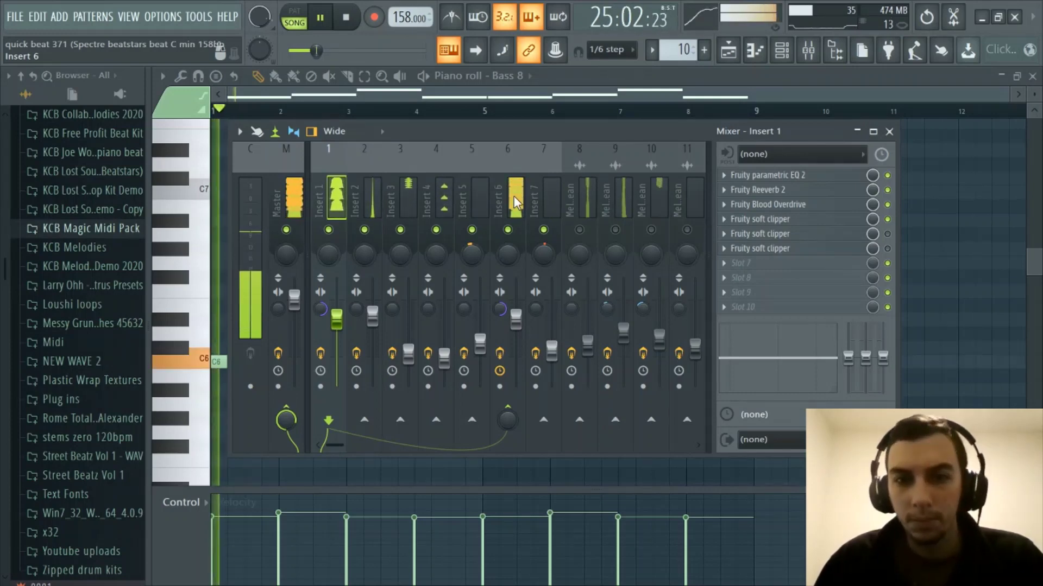
key(space)
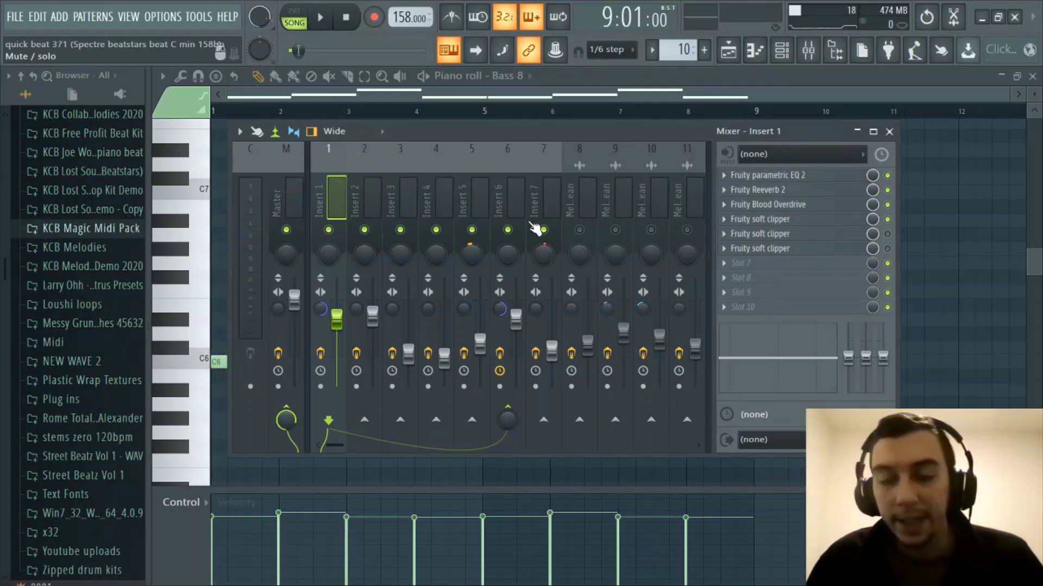
Reactivate the melody tracks 8 to 11 in the mixer and place the playback position at bar 33 in the playlist
click(579, 230)
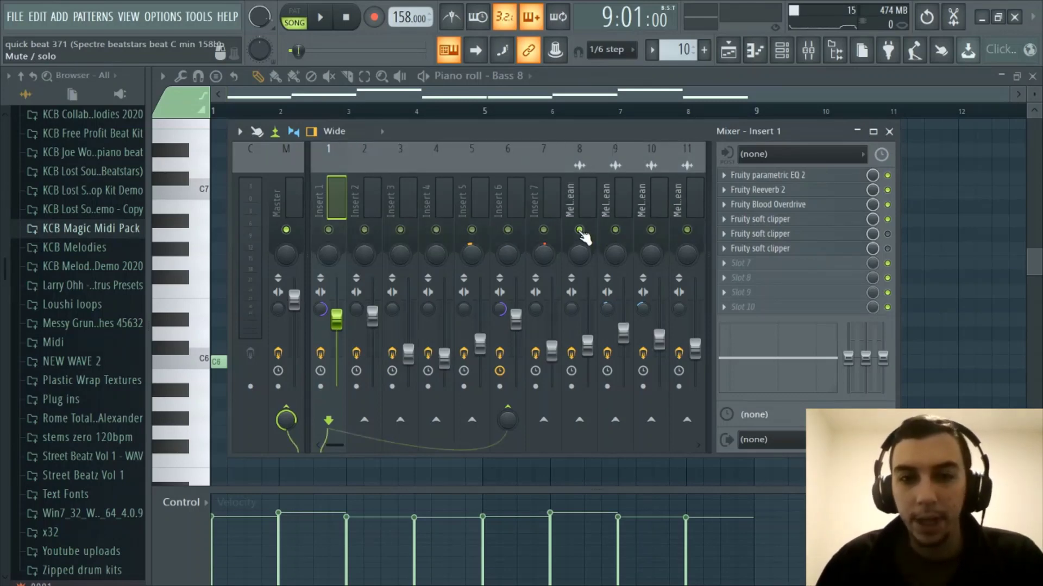
click(731, 50)
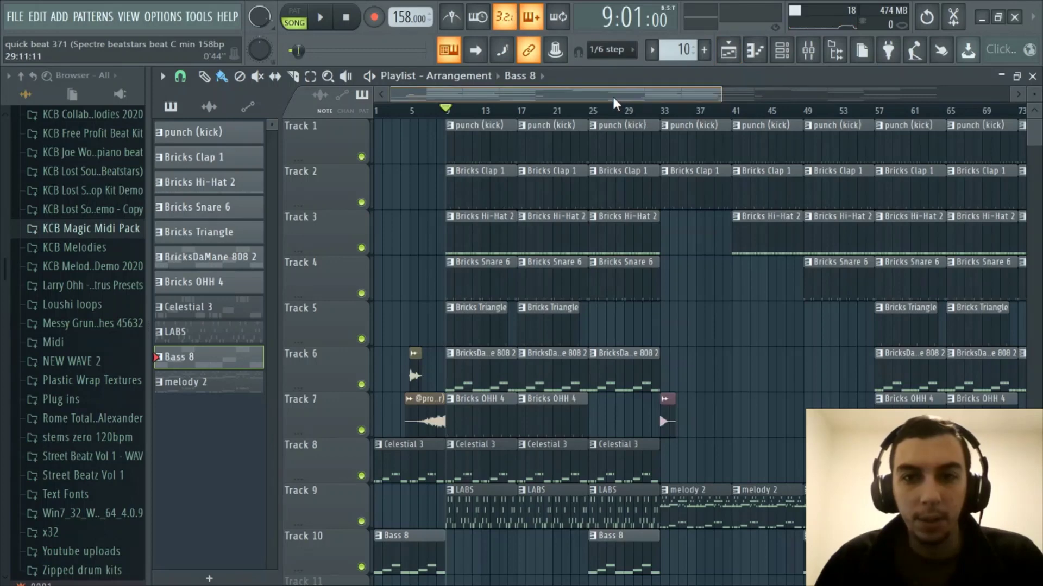
scroll(659, 411, down, 1)
click(665, 111)
click(730, 54)
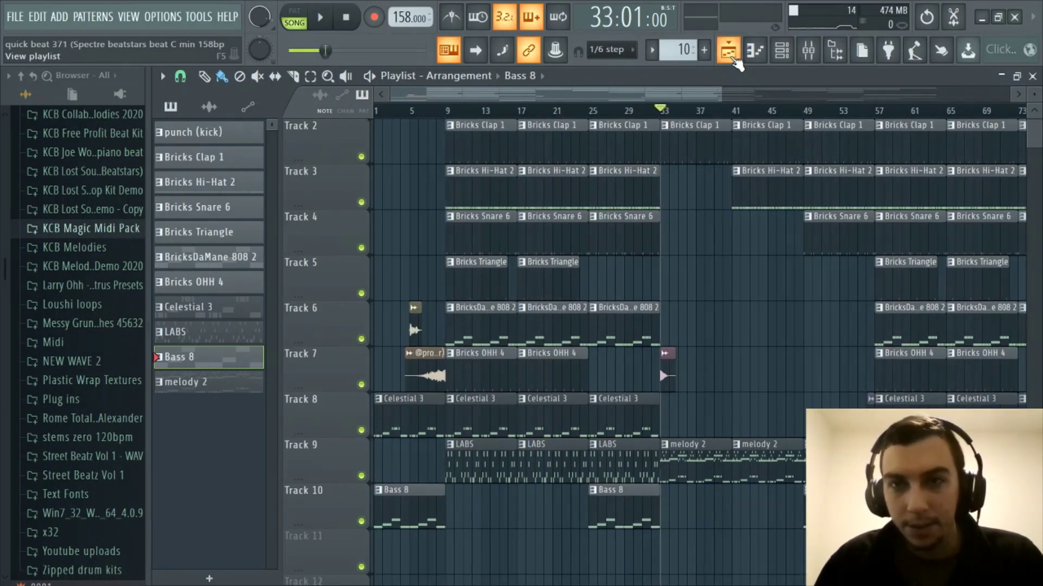
click(730, 54)
click(754, 50)
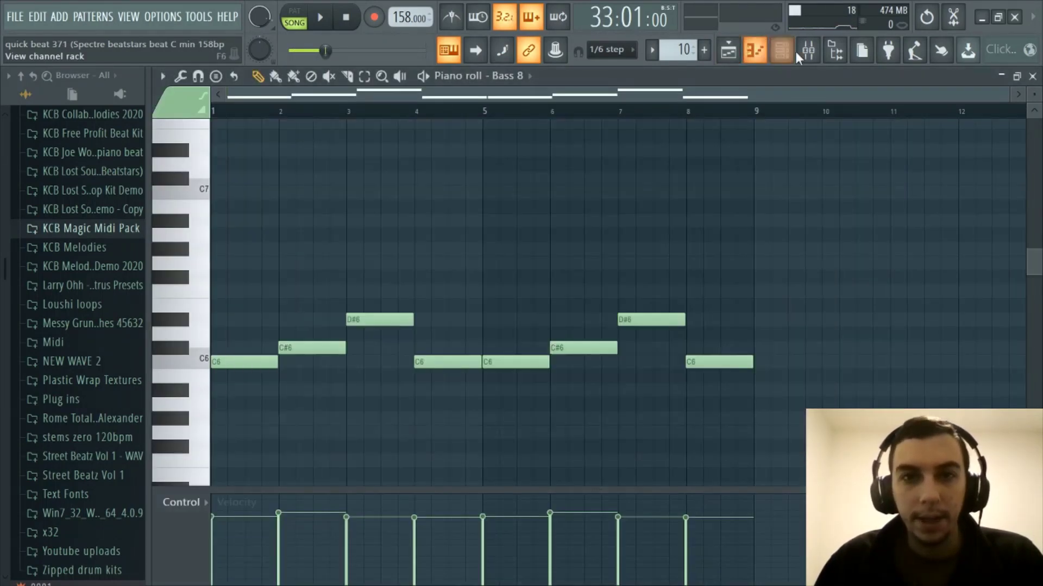
click(502, 73)
click(502, 70)
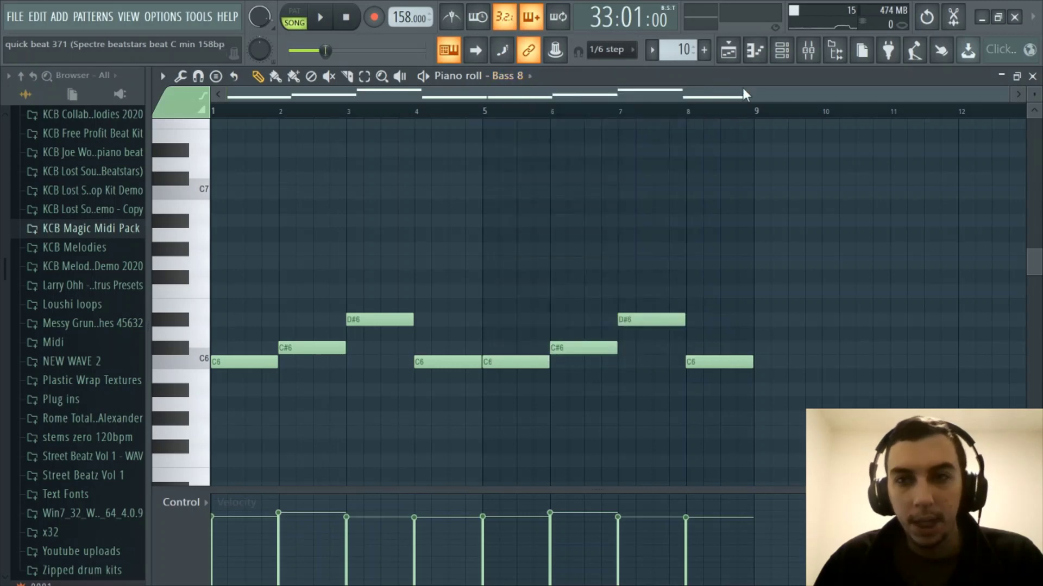
click(728, 50)
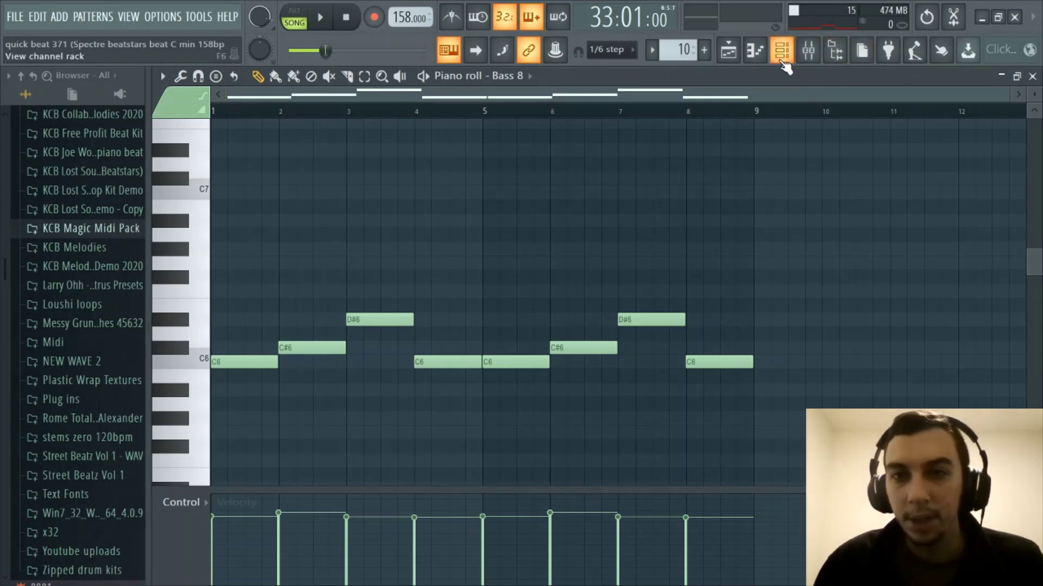
Select the melody 2 pattern and show its Celestial 3 #2 notes in the piano roll
click(731, 53)
key(KP_Add)
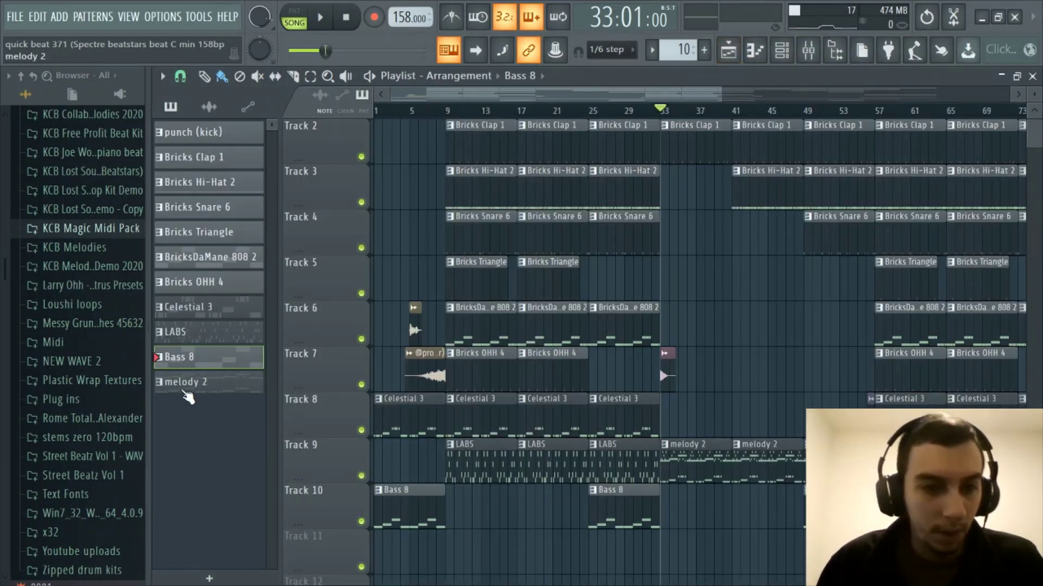
click(732, 54)
click(511, 75)
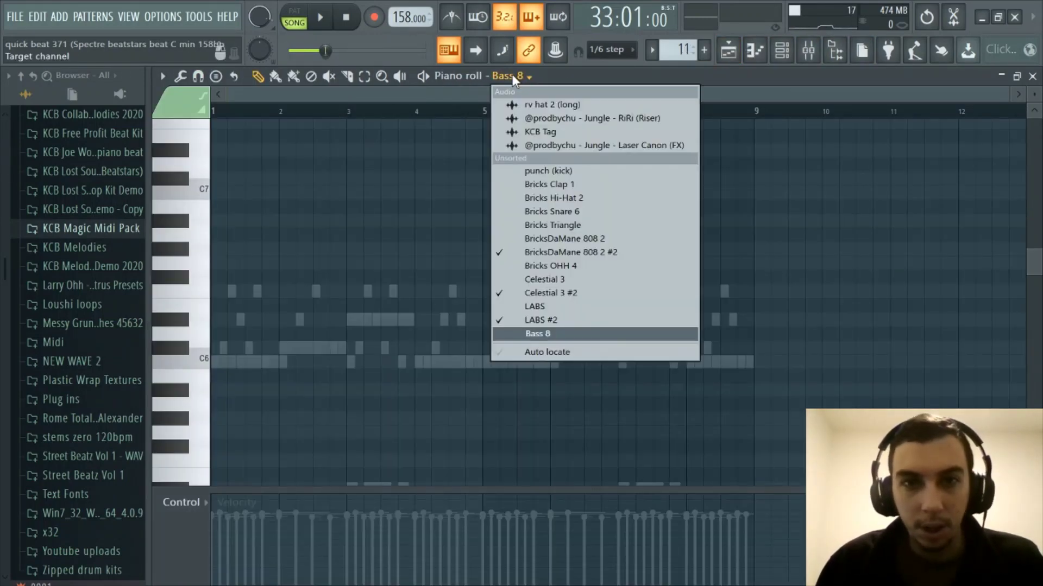
click(543, 293)
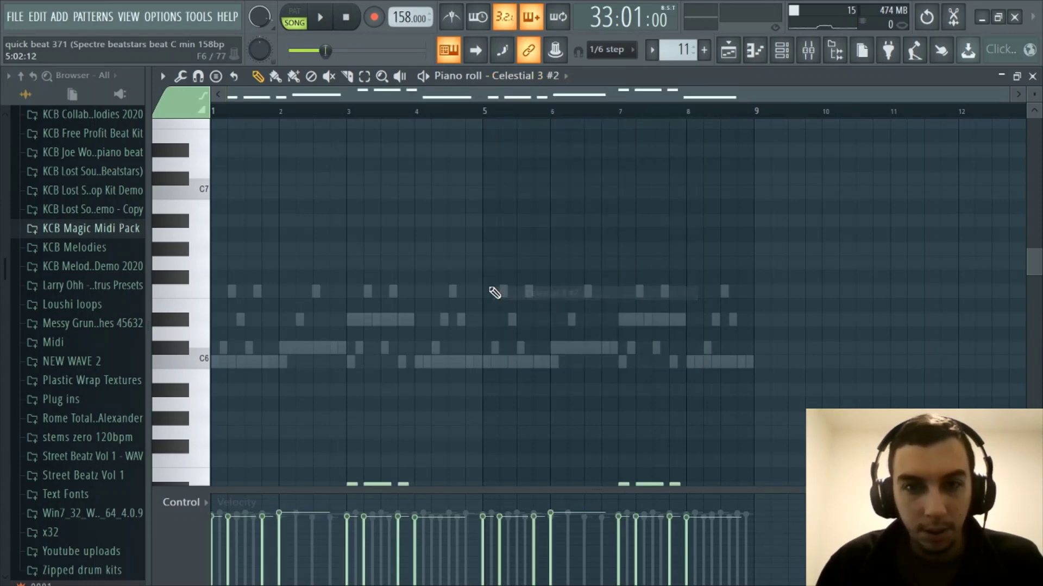
Switch the piano roll to the LABS #2 channel and examine its notes across the eight bars
click(535, 76)
click(545, 317)
scroll(400, 334, up, 5)
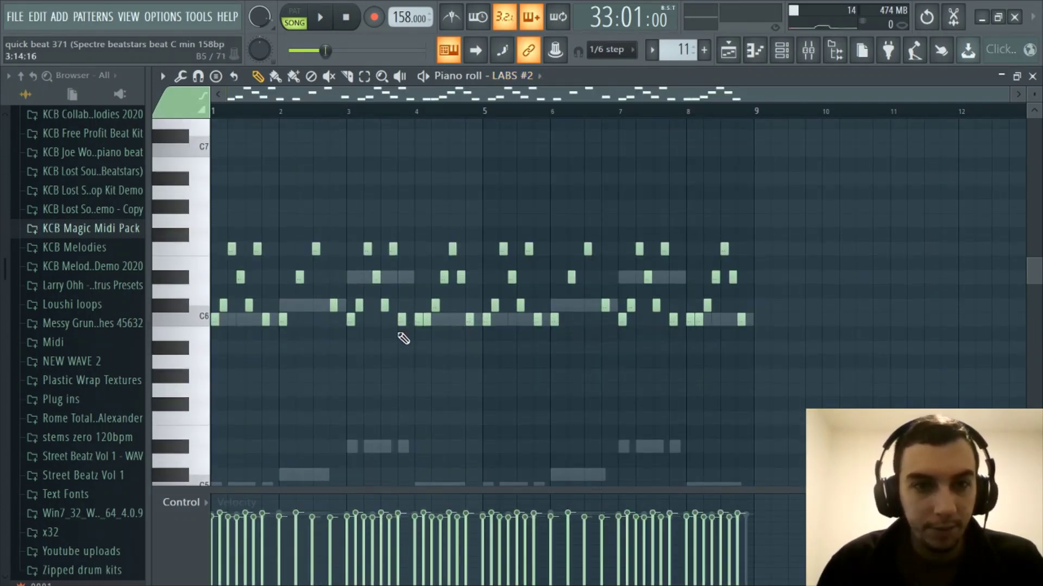
scroll(366, 117, up, 2)
scroll(353, 97, left, 2)
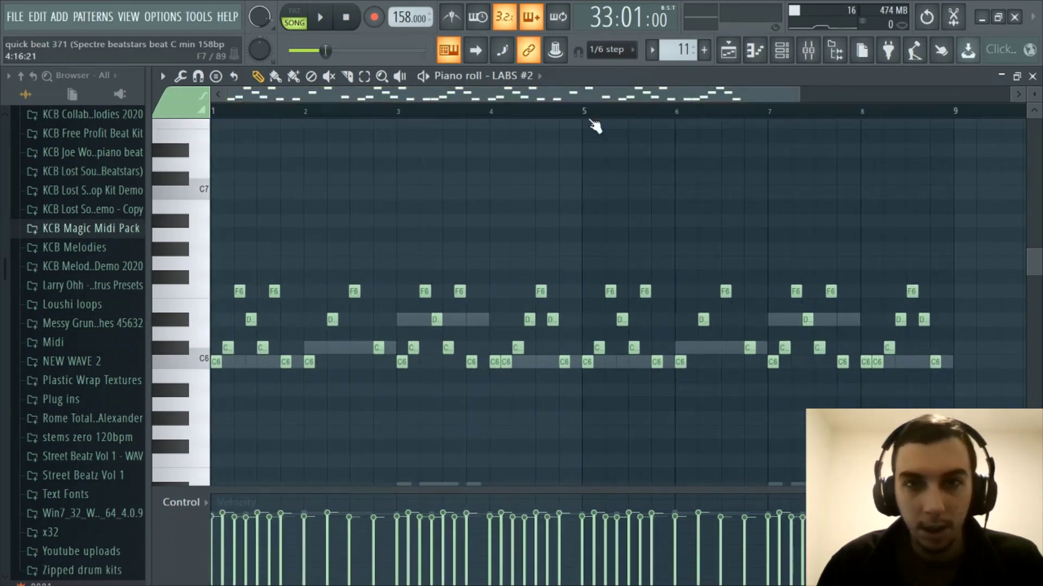
Switch the piano roll to the BricksDaMane 808 2 #2 channel and examine its note pattern
click(514, 75)
click(534, 254)
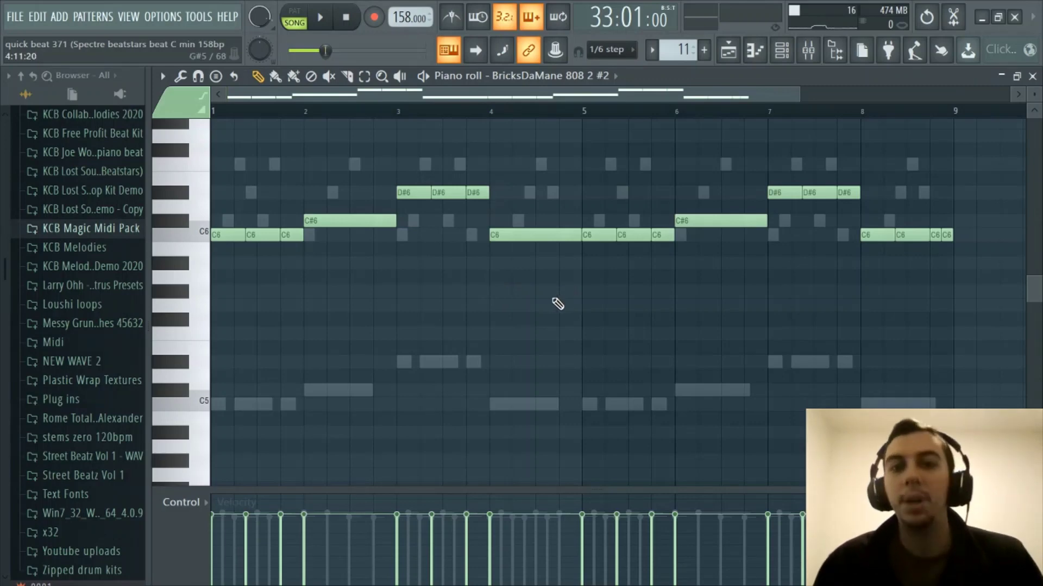
scroll(543, 313, up, 3)
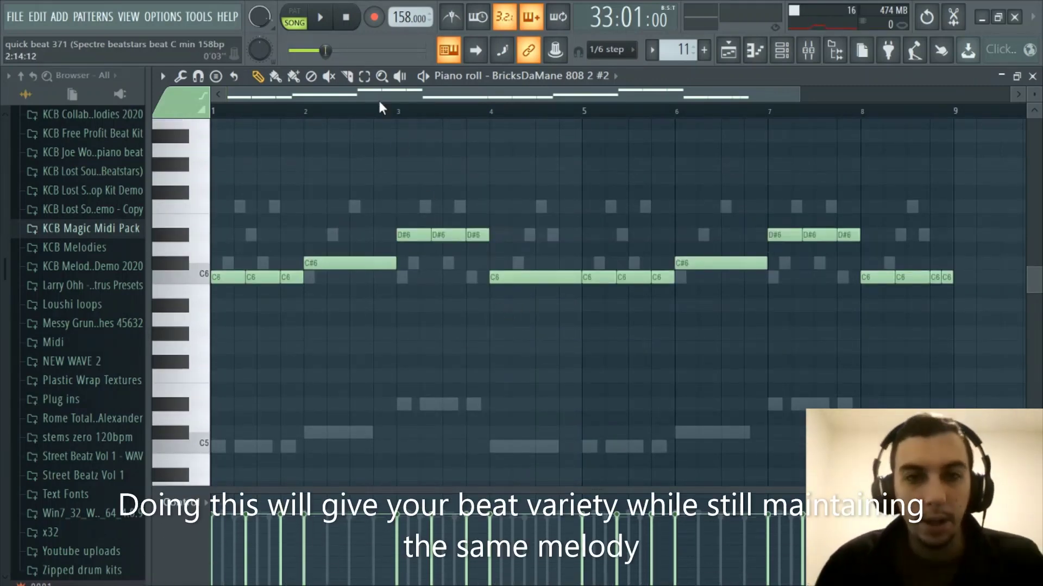
scroll(362, 114, down, 3)
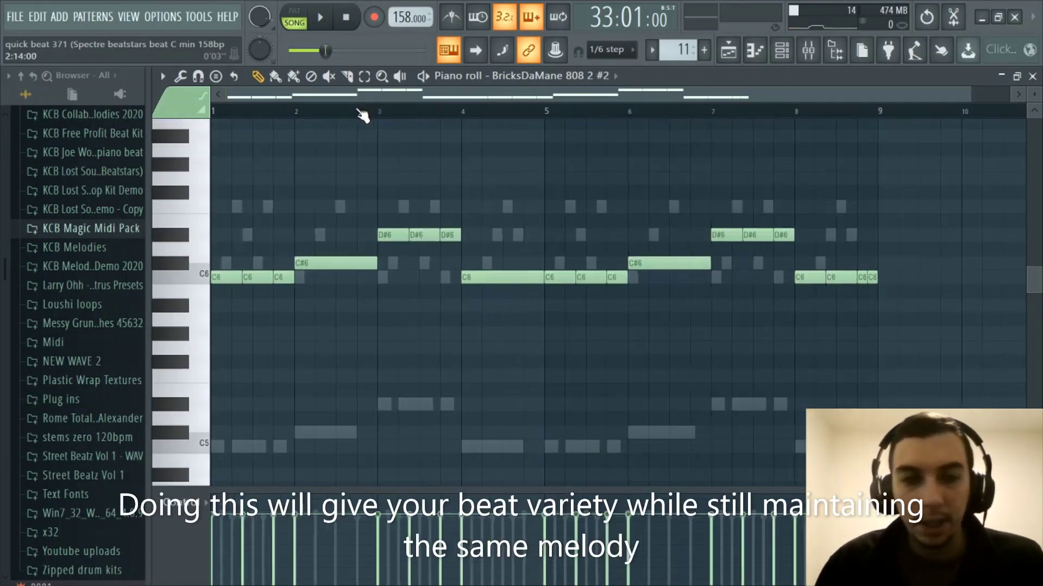
scroll(331, 103, left, 1)
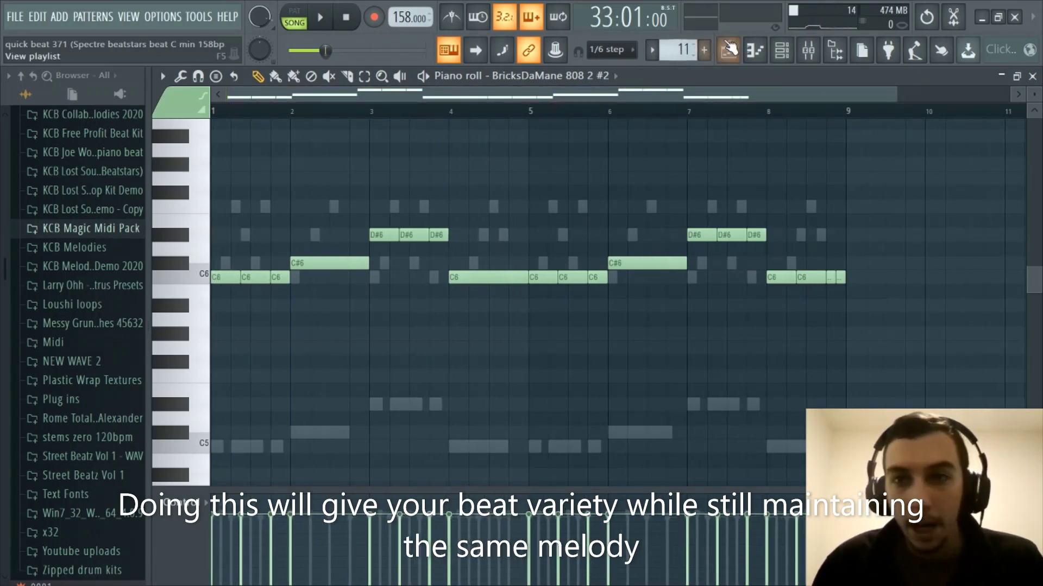
Check in the channel rack which mixer tracks the melody 2 channels use, and return to the mixer
click(782, 50)
click(807, 50)
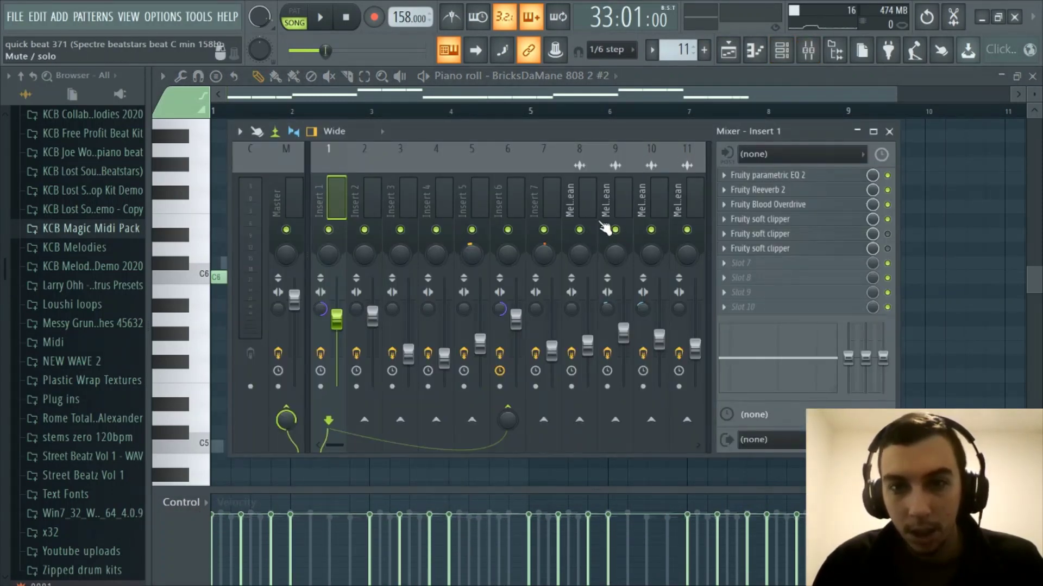
click(688, 201)
click(783, 52)
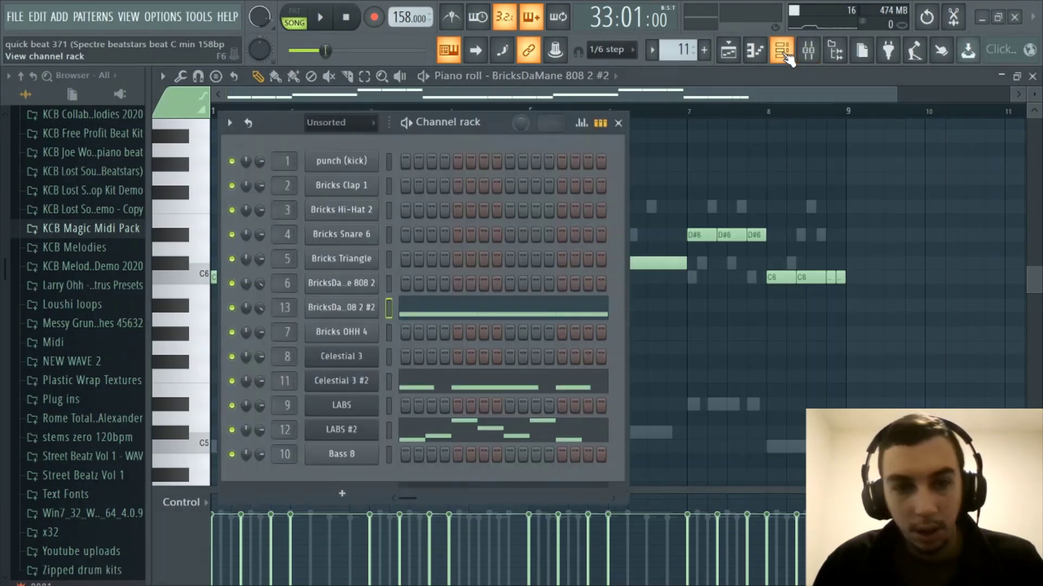
click(783, 52)
click(729, 51)
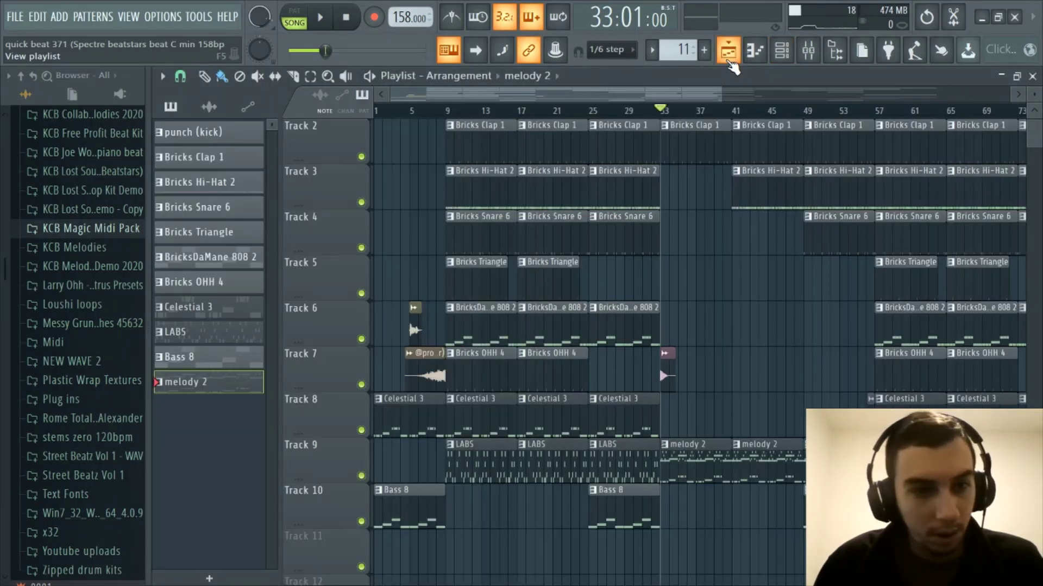
click(728, 50)
click(783, 52)
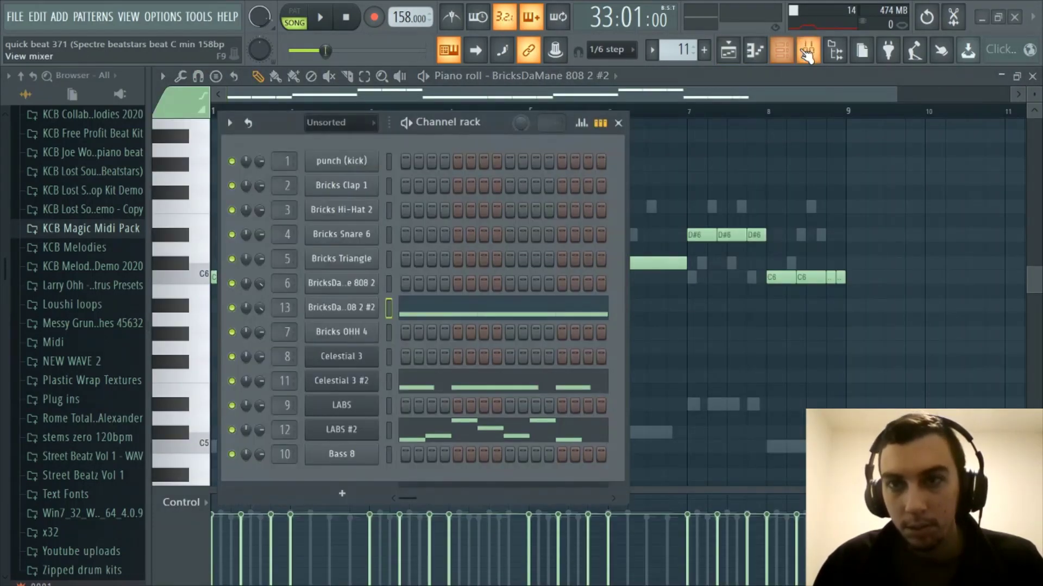
click(791, 52)
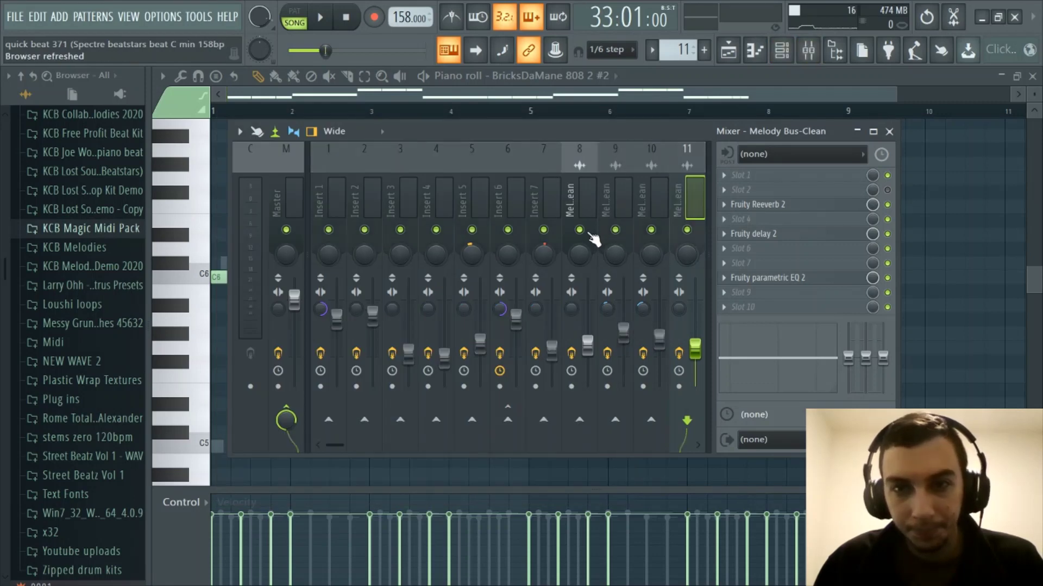
Mute the drum inserts up to track 7 in the mixer, keeping tracks 8 to 17 switched on
drag(588, 233, 692, 203)
click(661, 230)
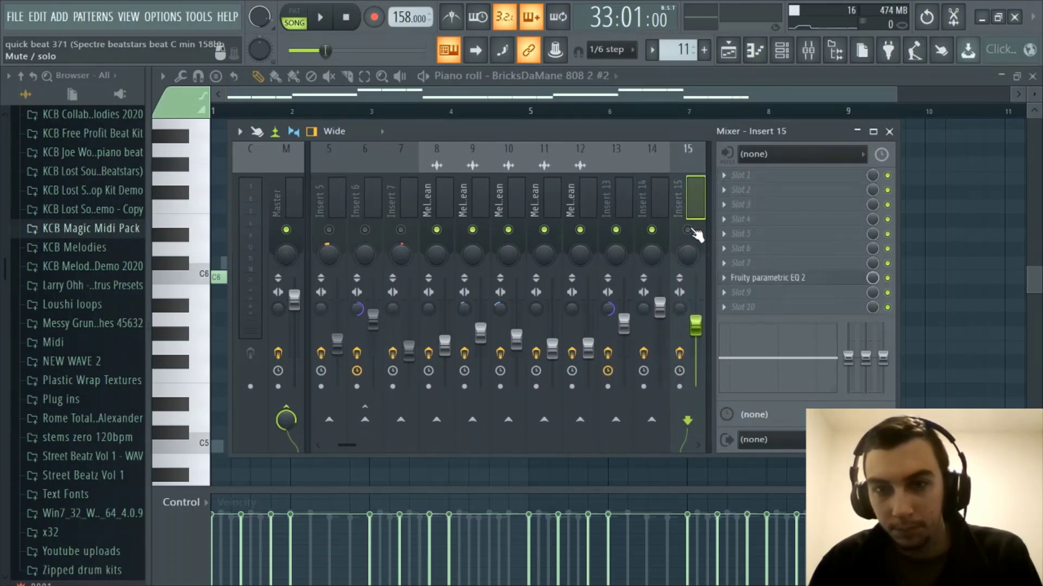
click(688, 230)
click(688, 230)
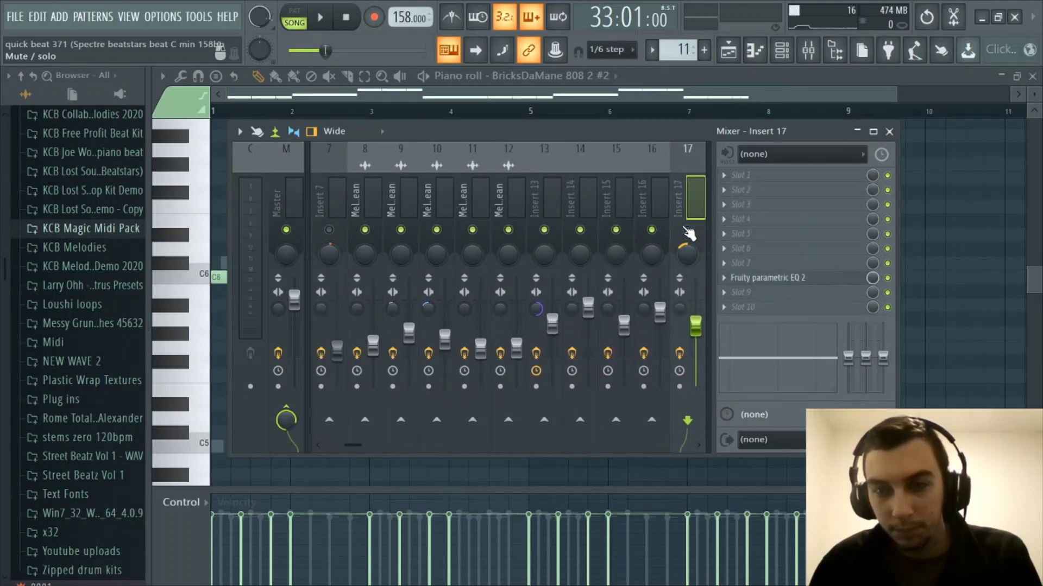
click(688, 230)
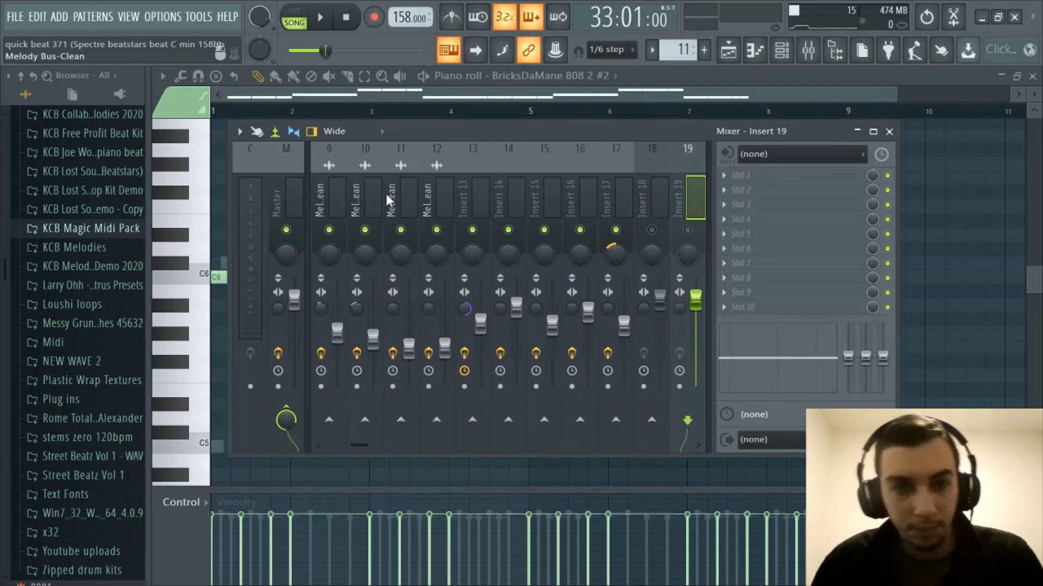
Mute melody tracks 9 and 10 in the mixer while leaving track 11 on
click(364, 230)
click(328, 229)
click(400, 230)
click(401, 230)
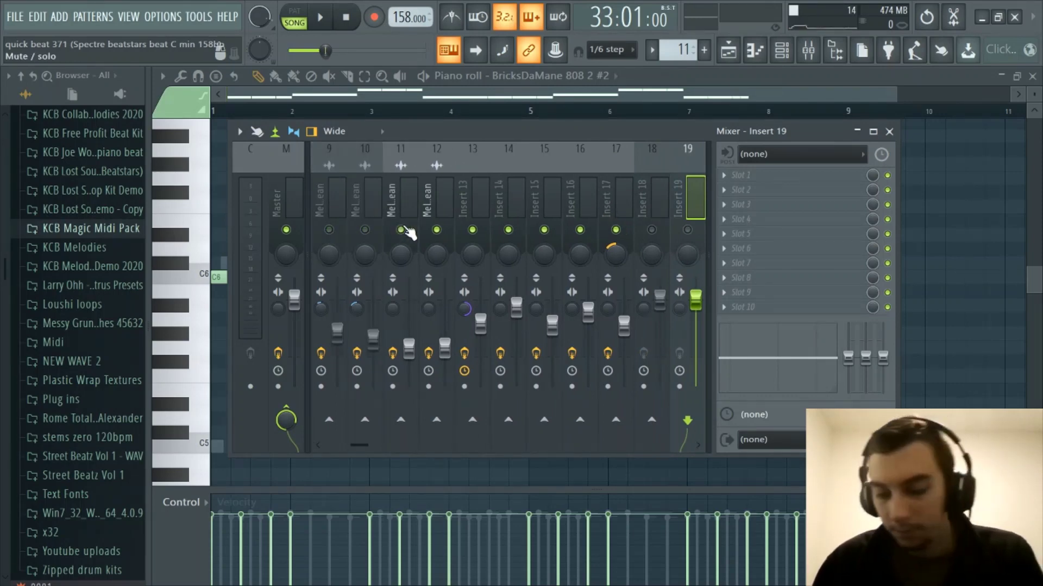
Play the section from bar 33 against the mixer meters and mute mixer tracks 8 and 17
scroll(406, 232, up, 13)
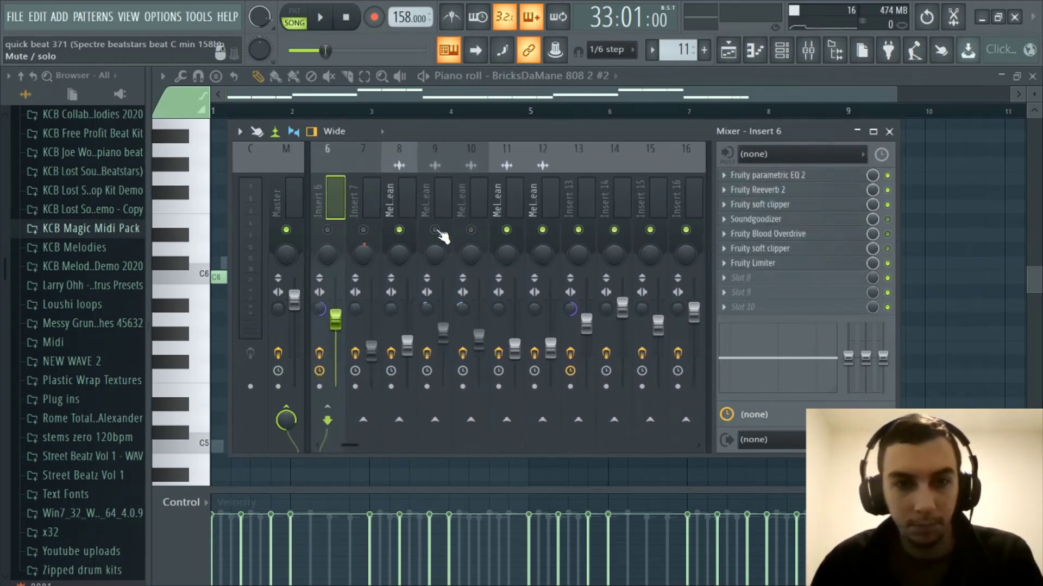
click(728, 50)
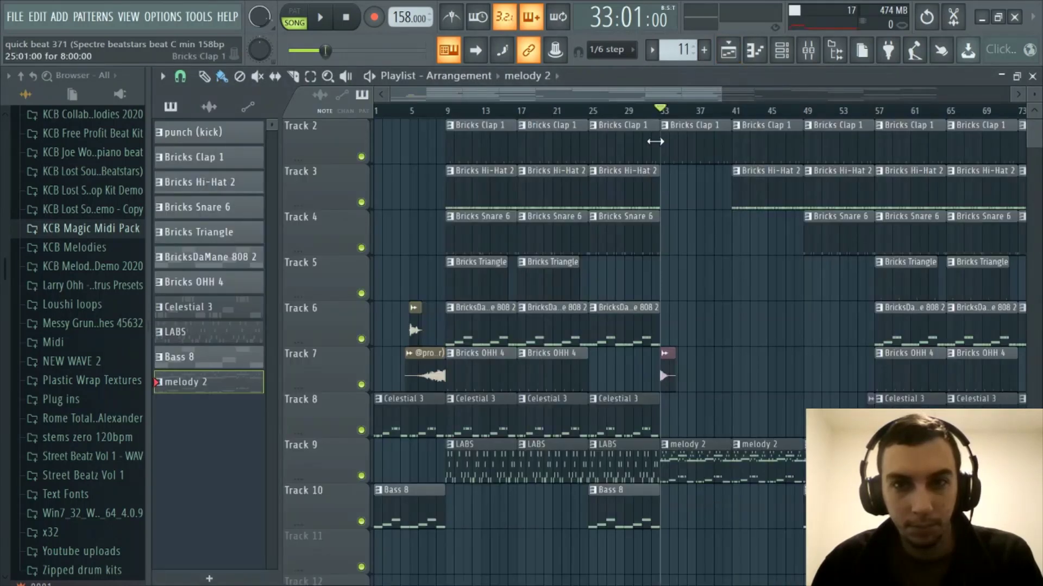
key(space)
click(808, 50)
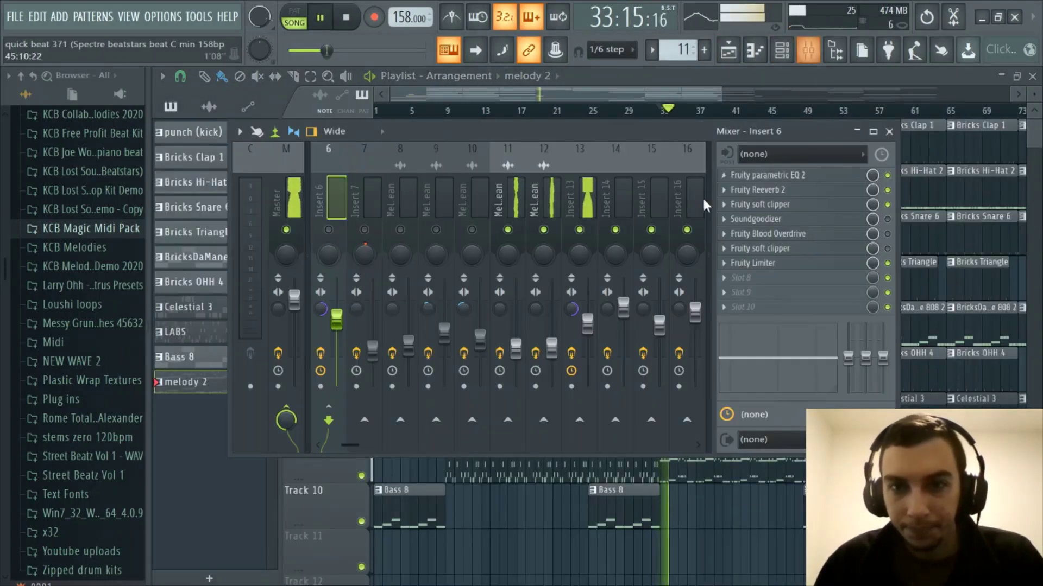
key(space)
scroll(656, 197, down, 12)
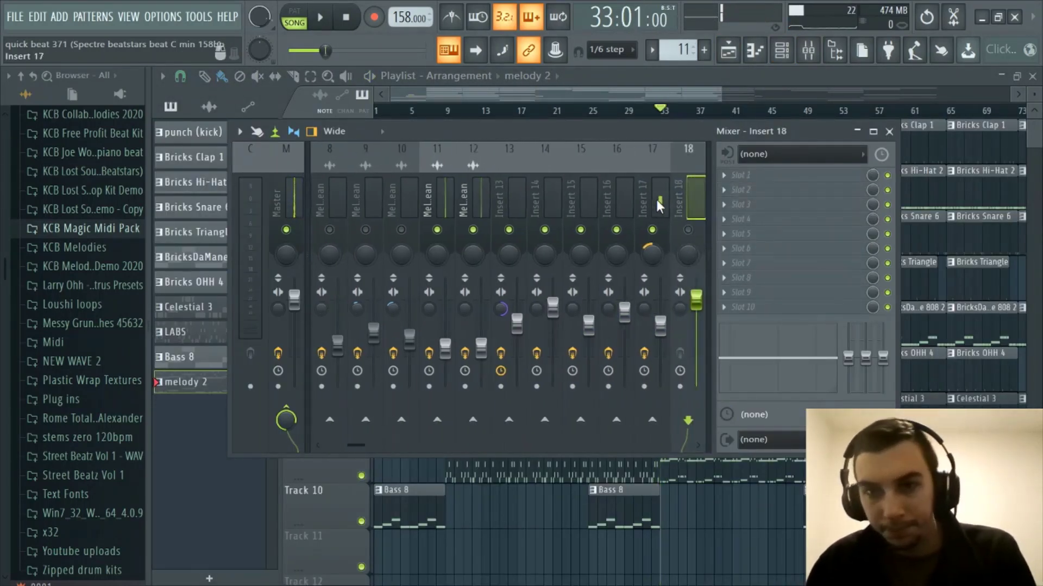
key(space)
key(space)
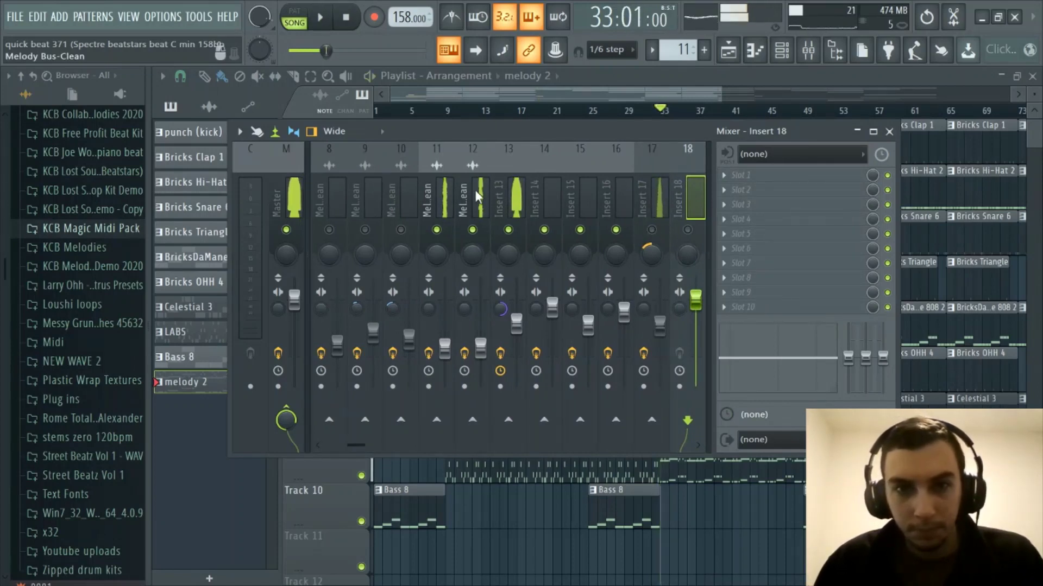
Select the Melody Bus-Clean track 11, move the mixer aside and audition the isolated melody section from bar 33
click(444, 191)
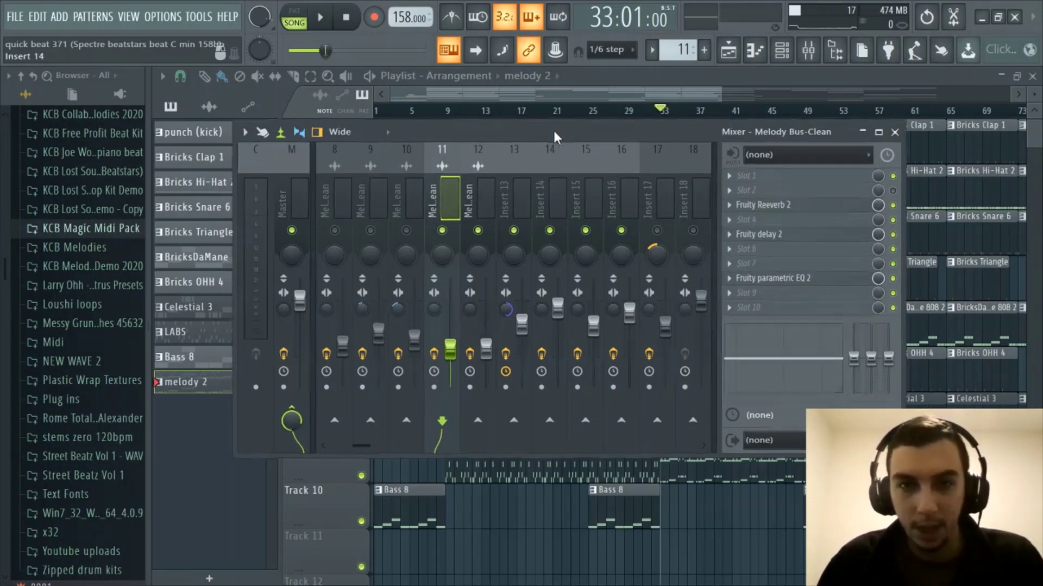
drag(552, 130, 606, 139)
key(space)
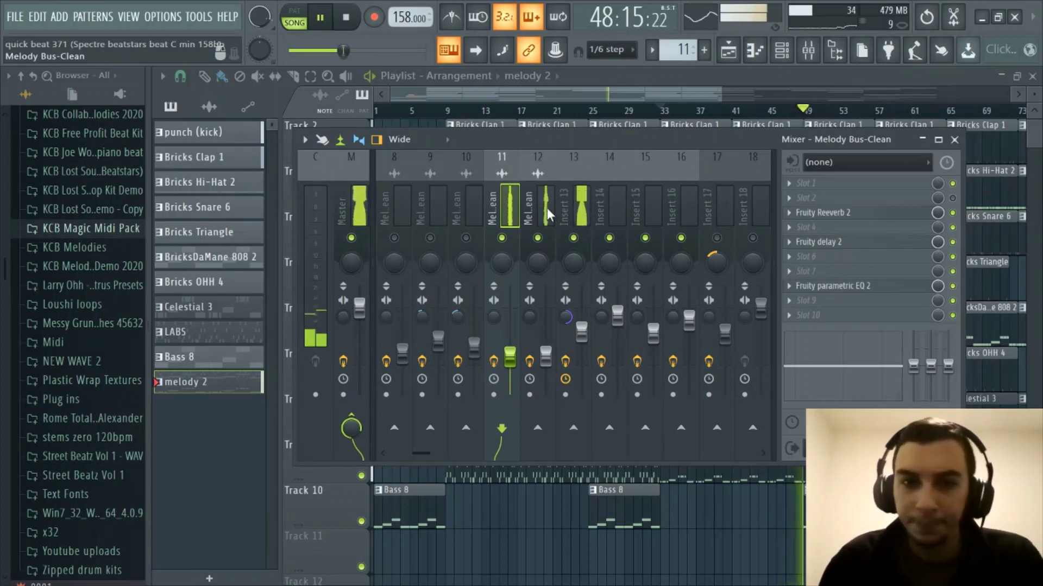
key(space)
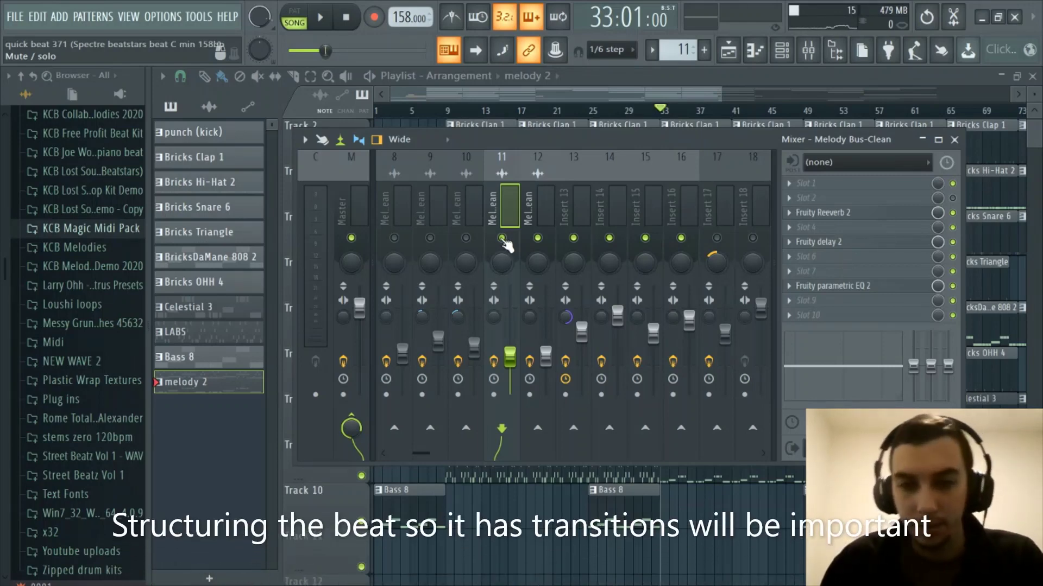
Switch all mixer tracks back on and close the mixer to return to the playlist
right_click(503, 239)
right_click(503, 239)
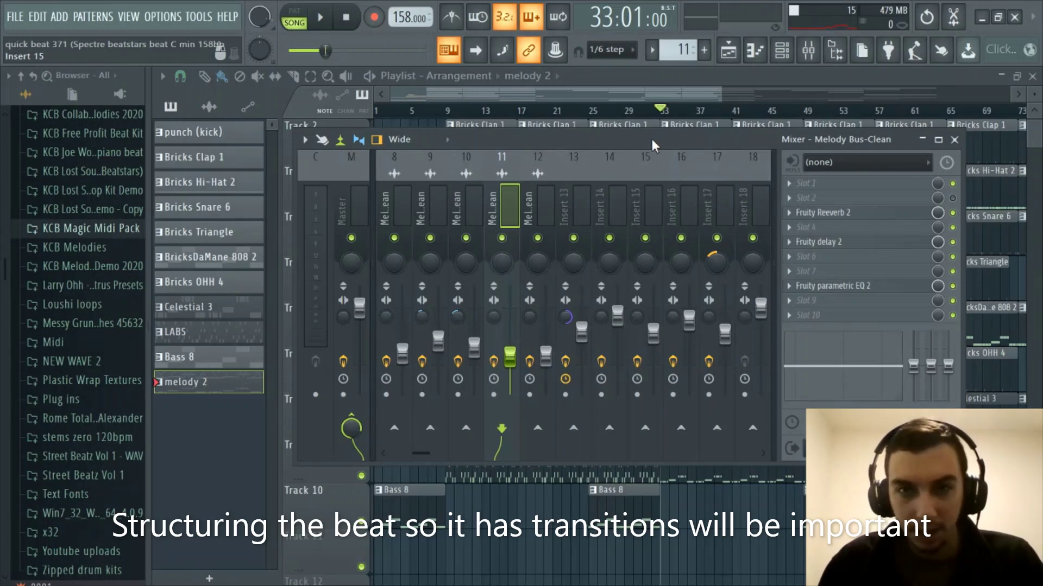
drag(654, 146, 666, 142)
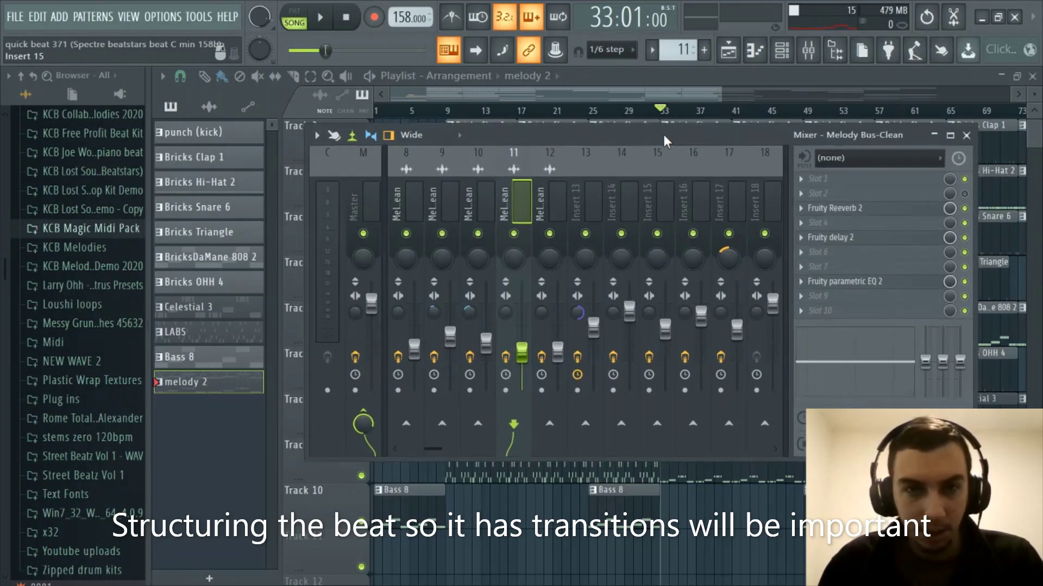
click(814, 61)
Examine the intro in the playlist, from the opening Celestial 3 and Bass 8 clips through the riser into bar 9
scroll(435, 95, up, 4)
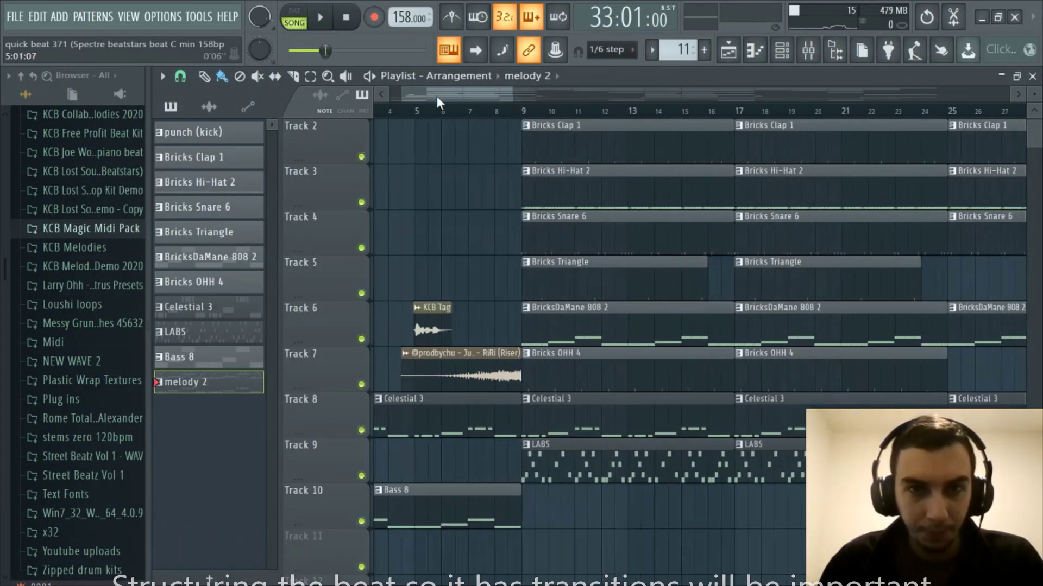
drag(436, 96, 423, 96)
scroll(494, 95, down, 4)
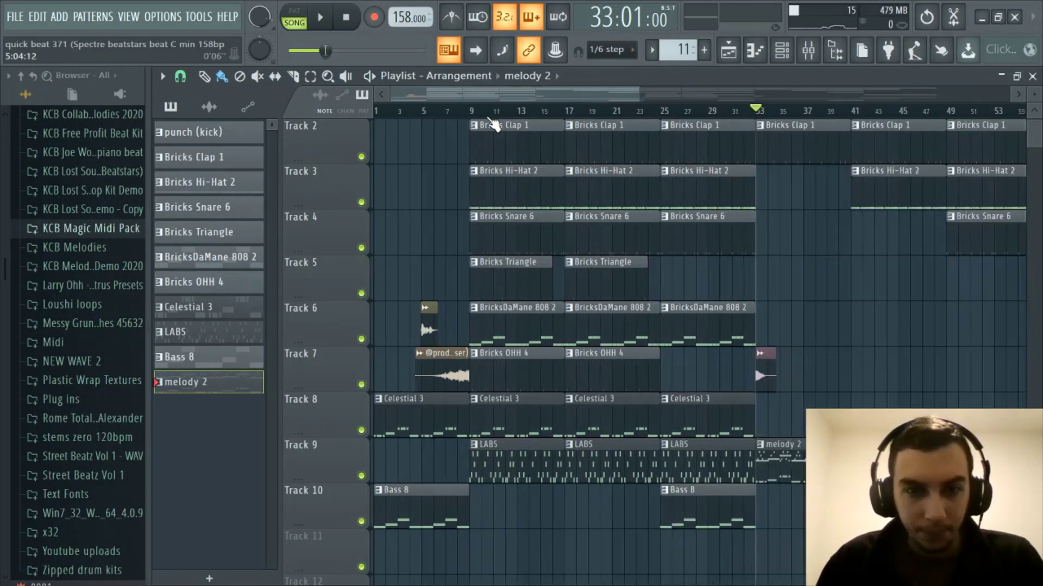
drag(493, 95, 340, 96)
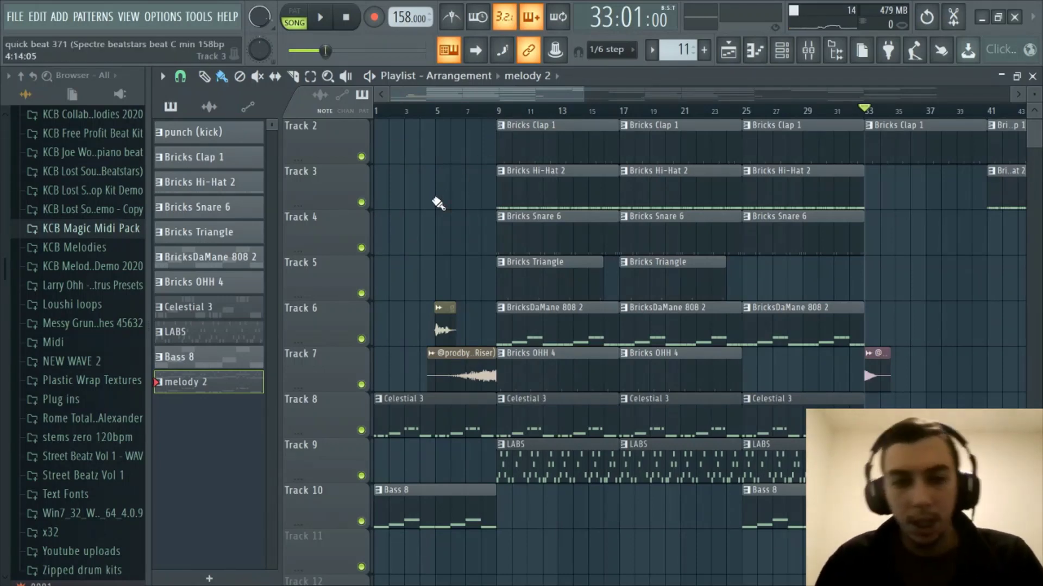
scroll(357, 97, up, 3)
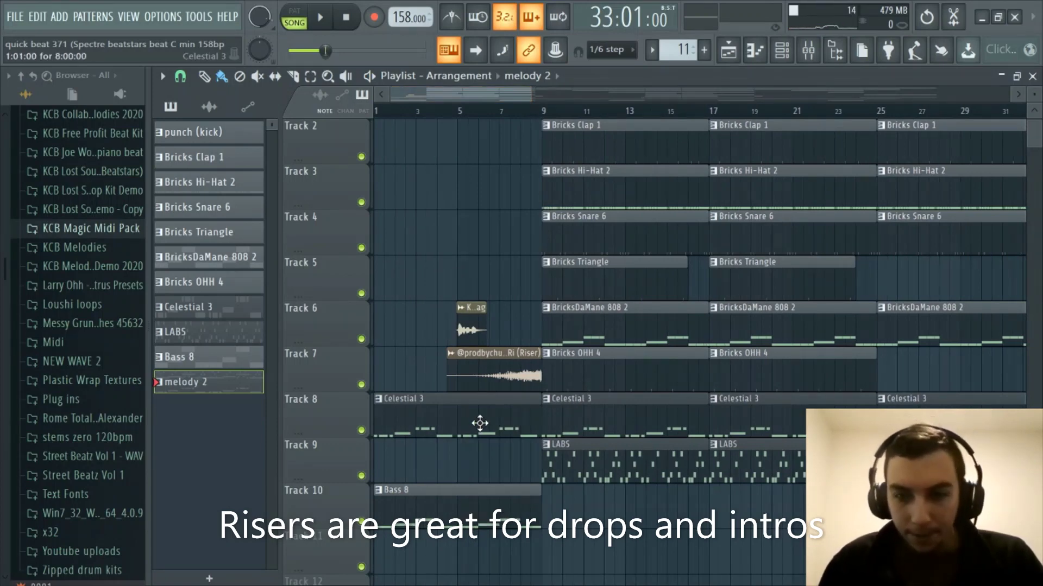
scroll(507, 112, down, 3)
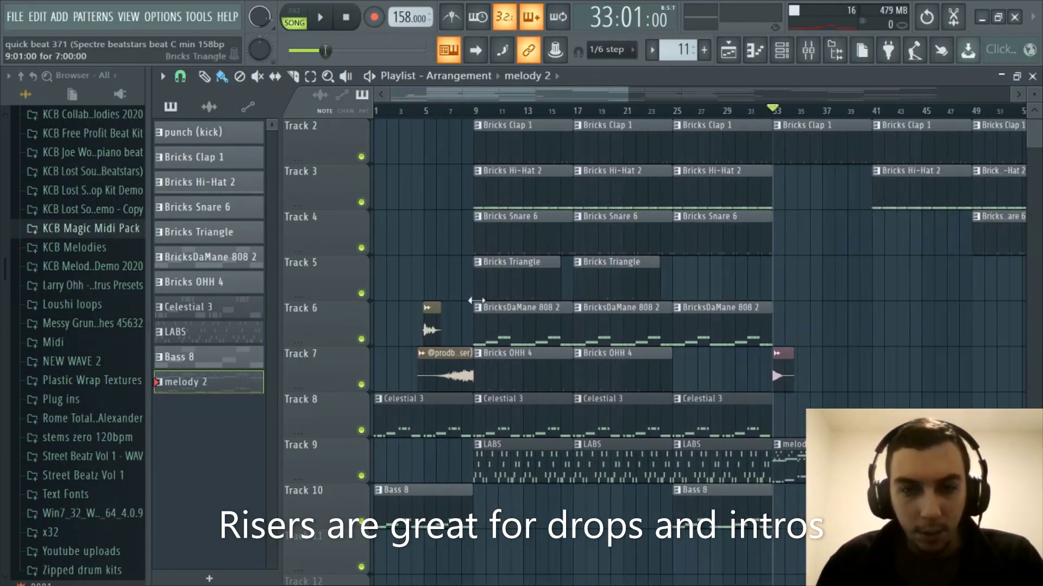
scroll(503, 454, down, 2)
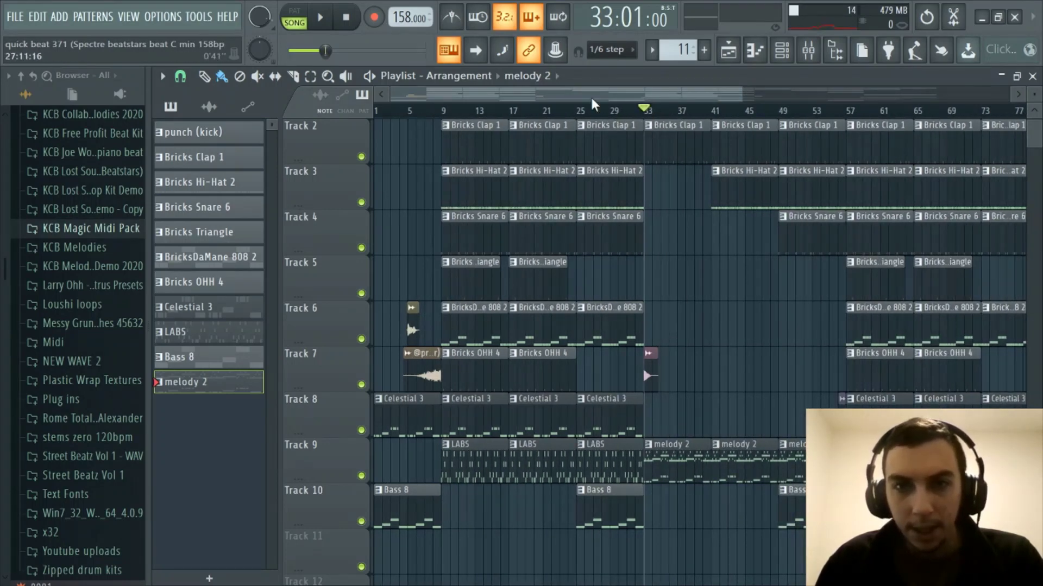
Examine how the arrangement changes between bars 25 and 57, including the bass entry and the switch to melody 2 at bar 33
scroll(614, 113, up, 2)
scroll(597, 97, right, 2)
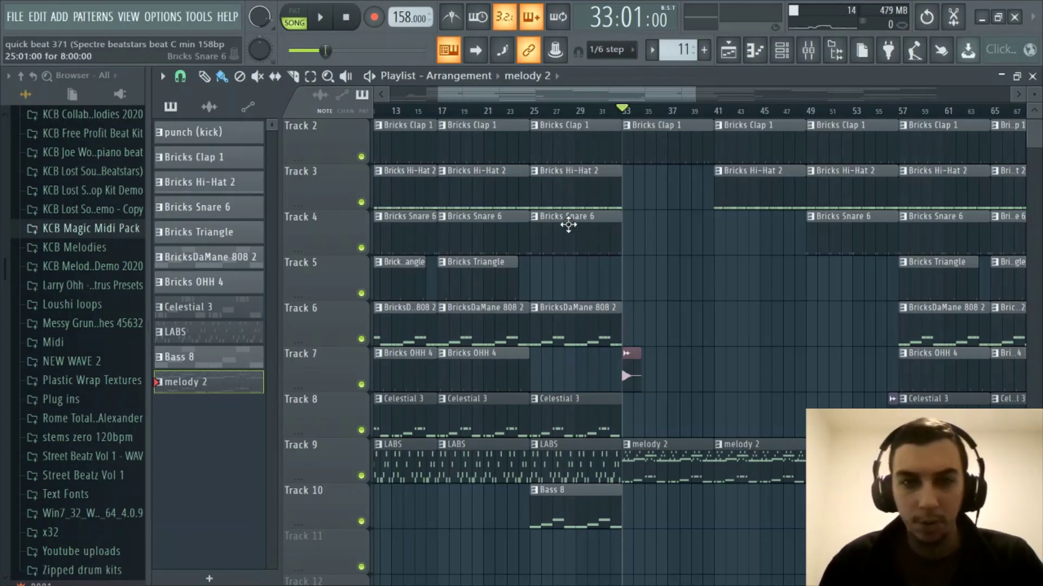
scroll(536, 90, left, 6)
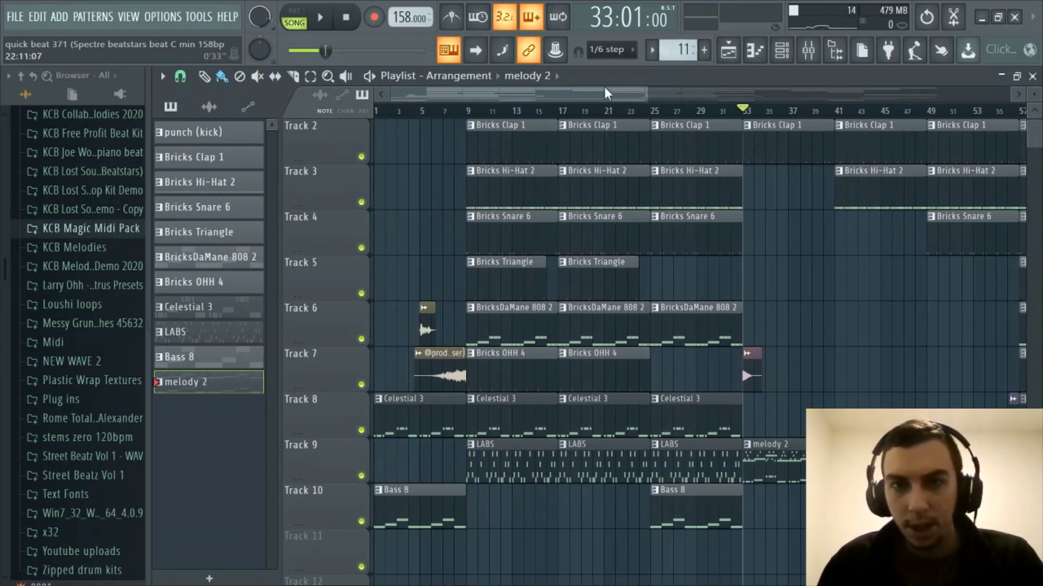
drag(604, 92, 647, 97)
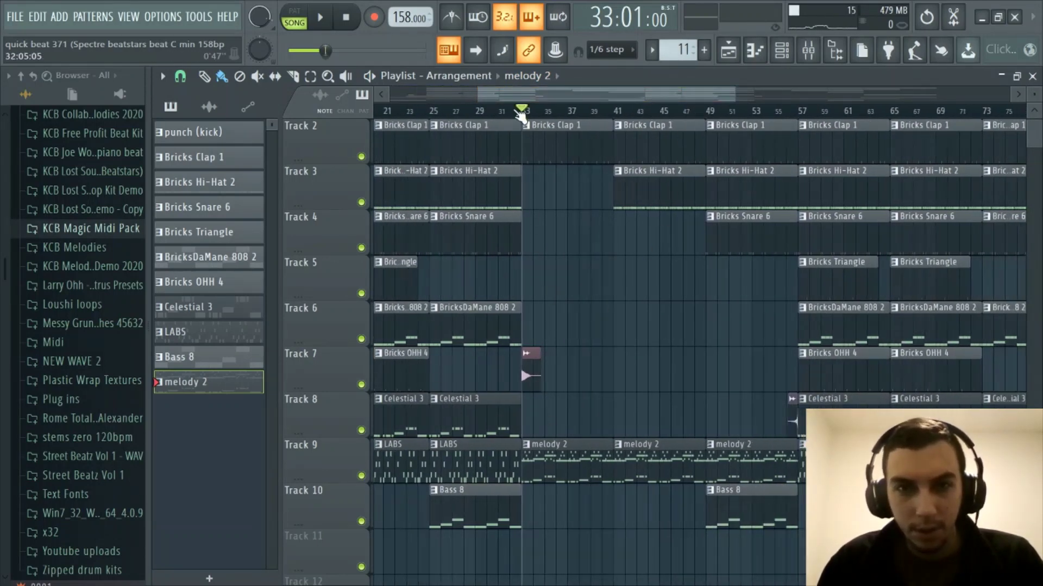
scroll(527, 99, left, 6)
scroll(617, 115, up, 2)
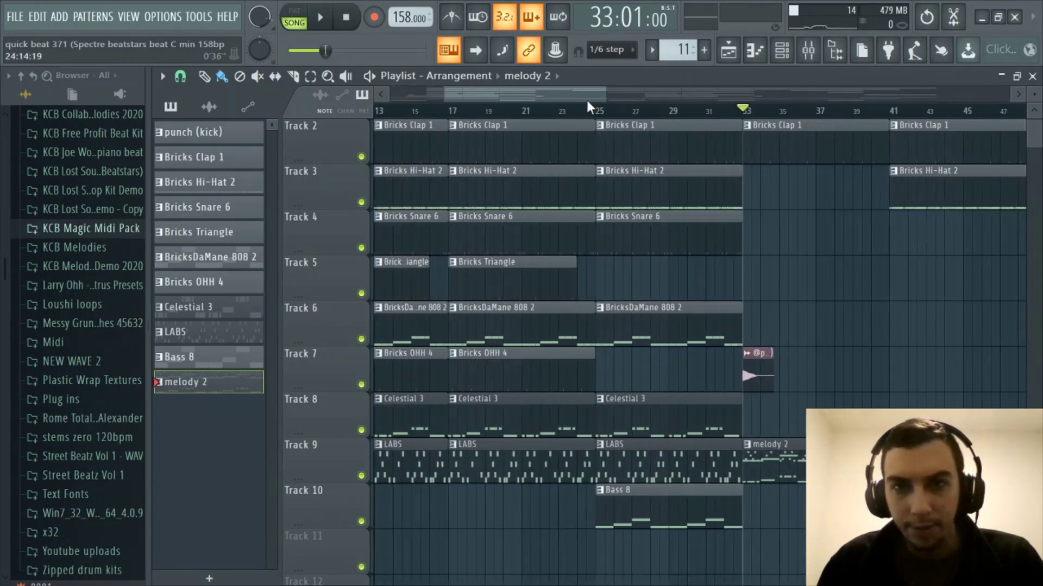
scroll(587, 105, up, 3)
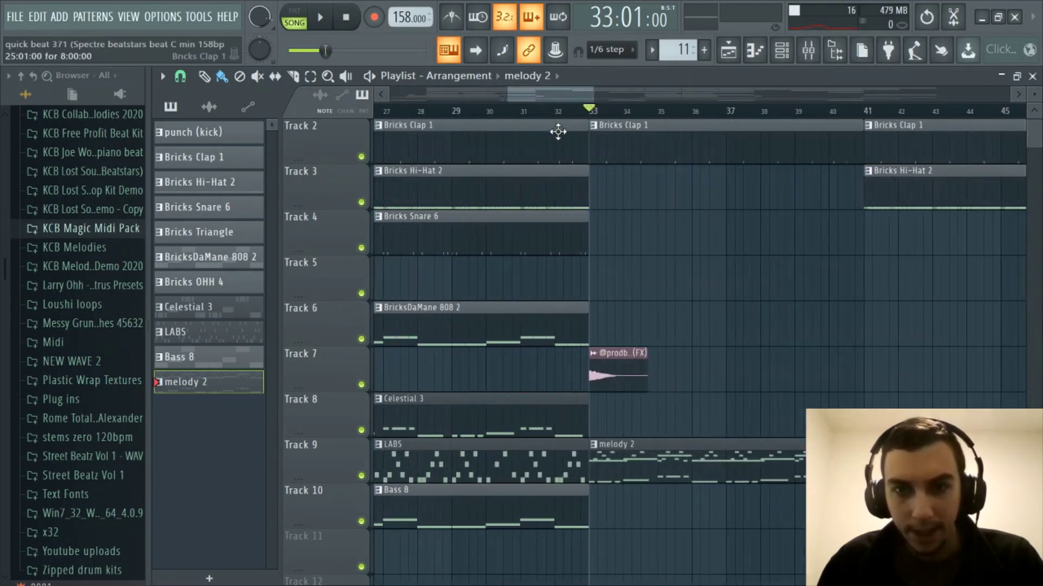
scroll(558, 131, down, 5)
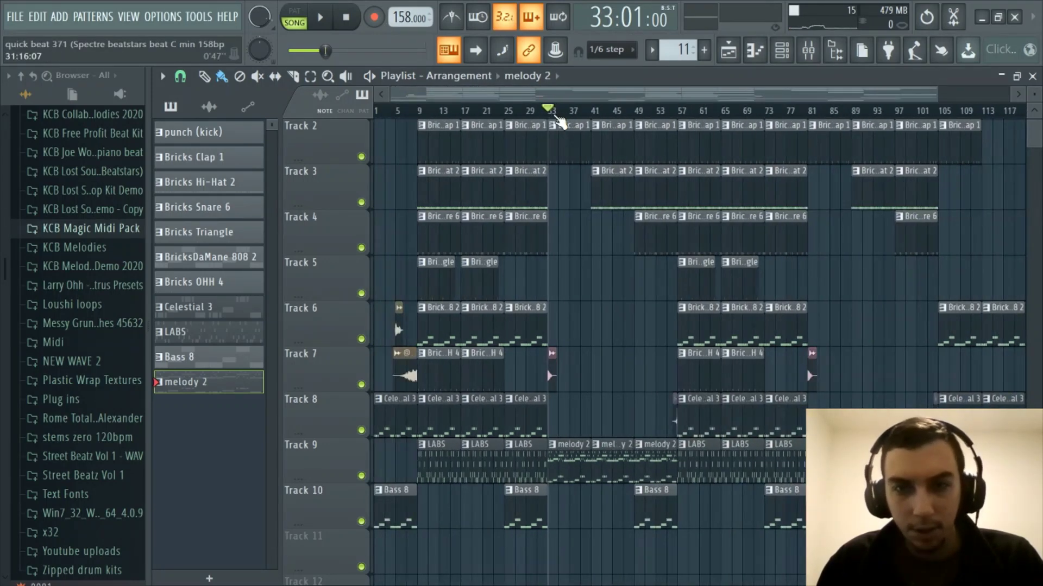
scroll(703, 308, up, 2)
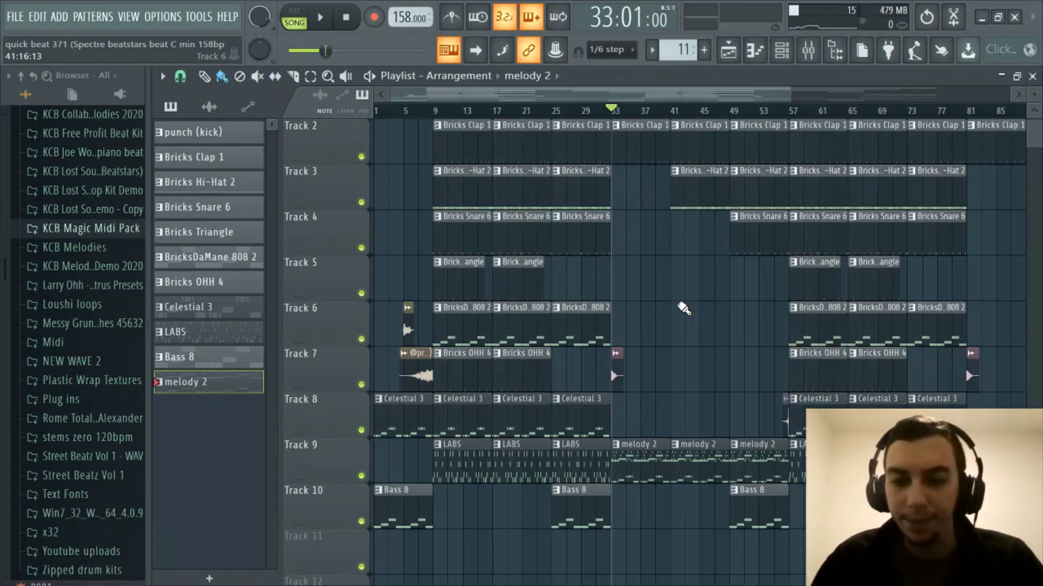
scroll(683, 308, up, 1)
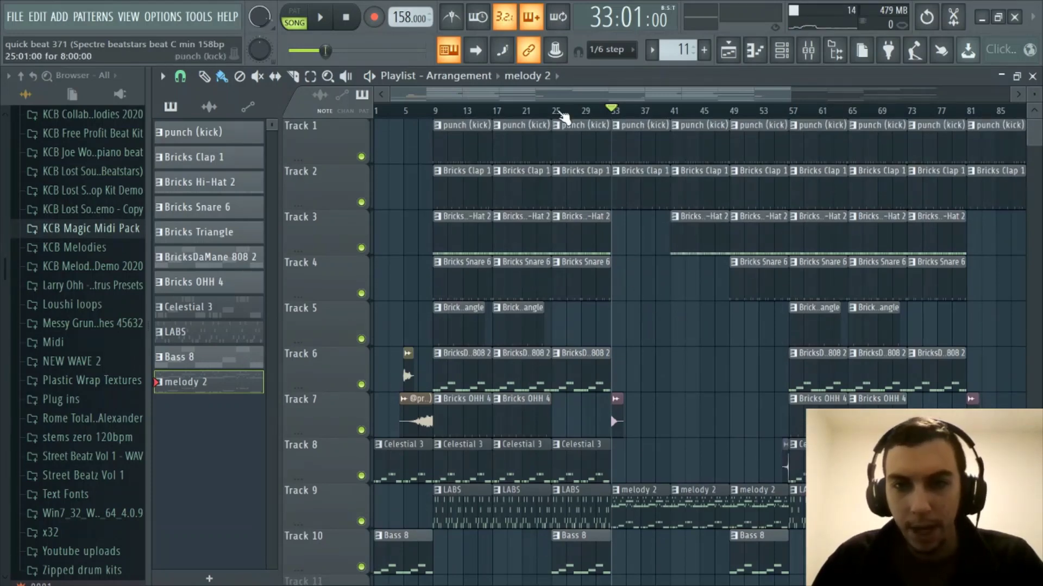
scroll(562, 111, up, 2)
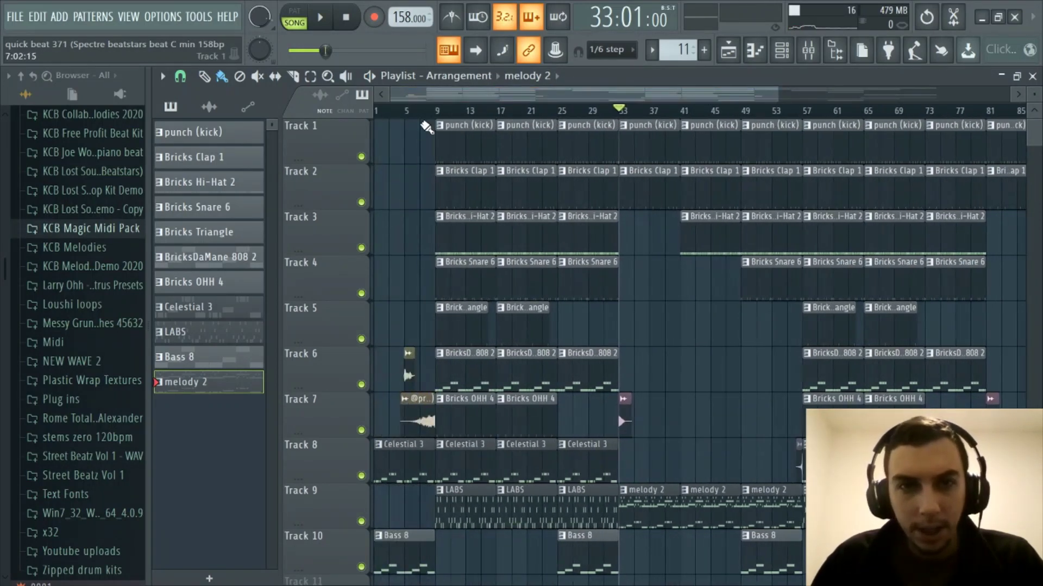
Play the full arrangement from bar 1 to its end with all tracks enabled, and stop playback
key(space)
scroll(603, 324, down, 2)
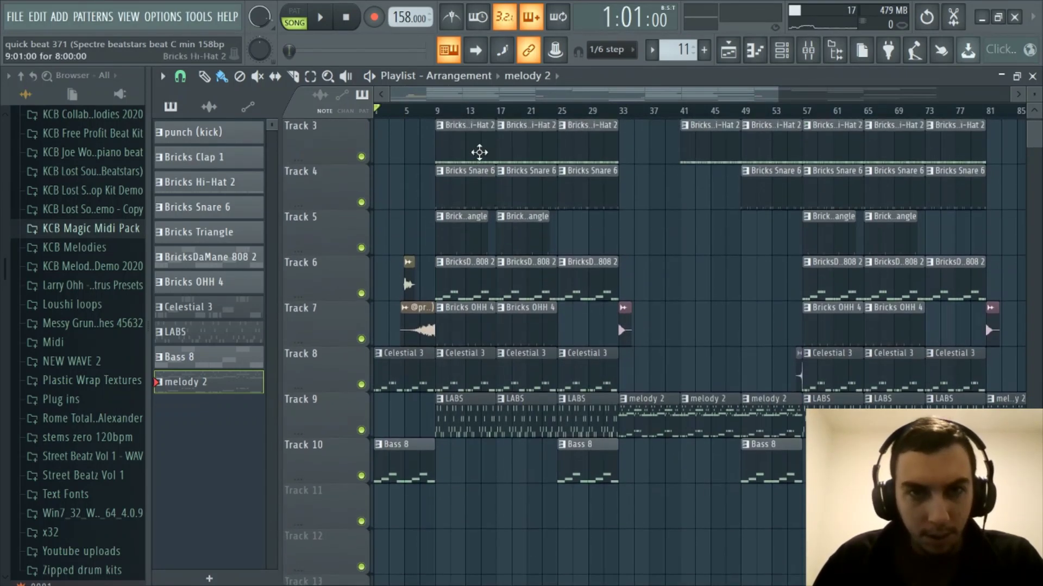
scroll(479, 152, up, 2)
scroll(647, 411, up, 1)
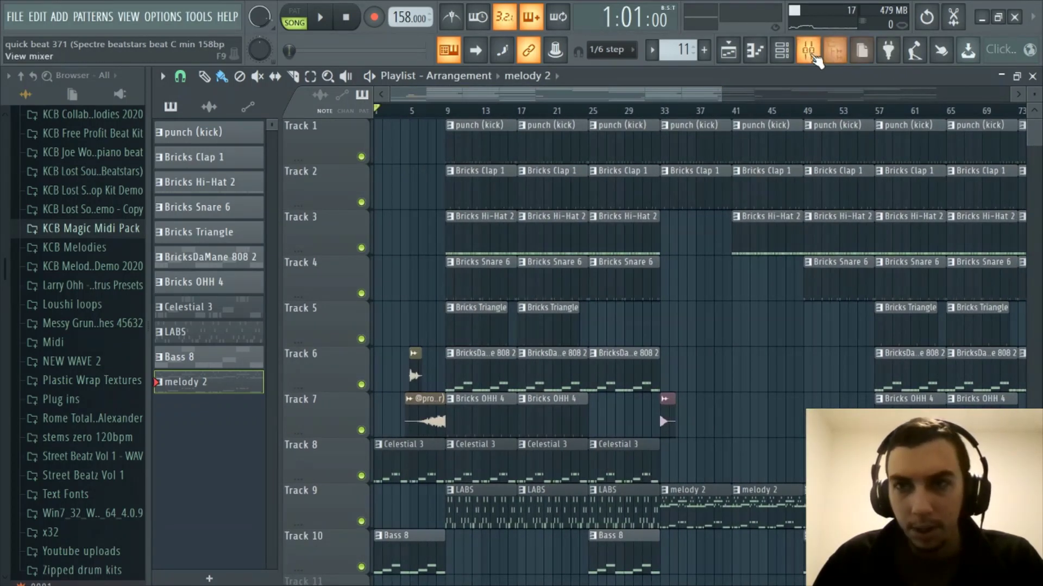
click(814, 55)
click(814, 55)
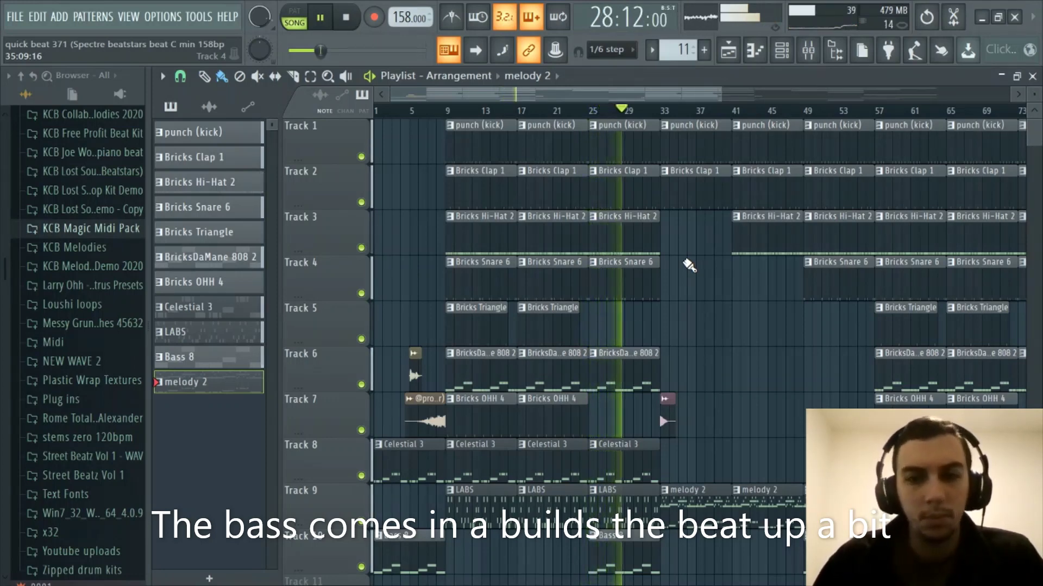
drag(656, 98, 733, 104)
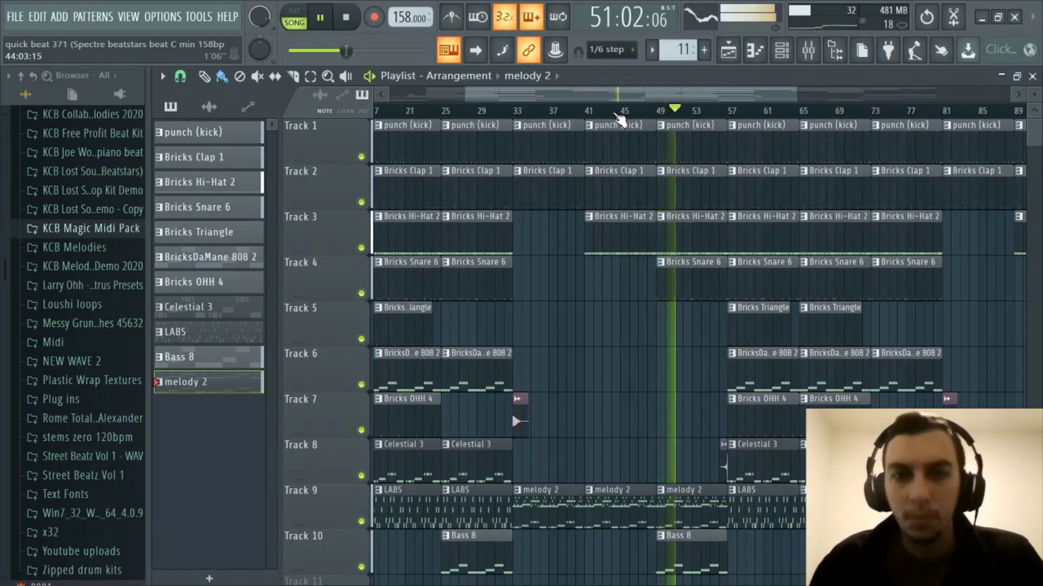
scroll(619, 114, down, 3)
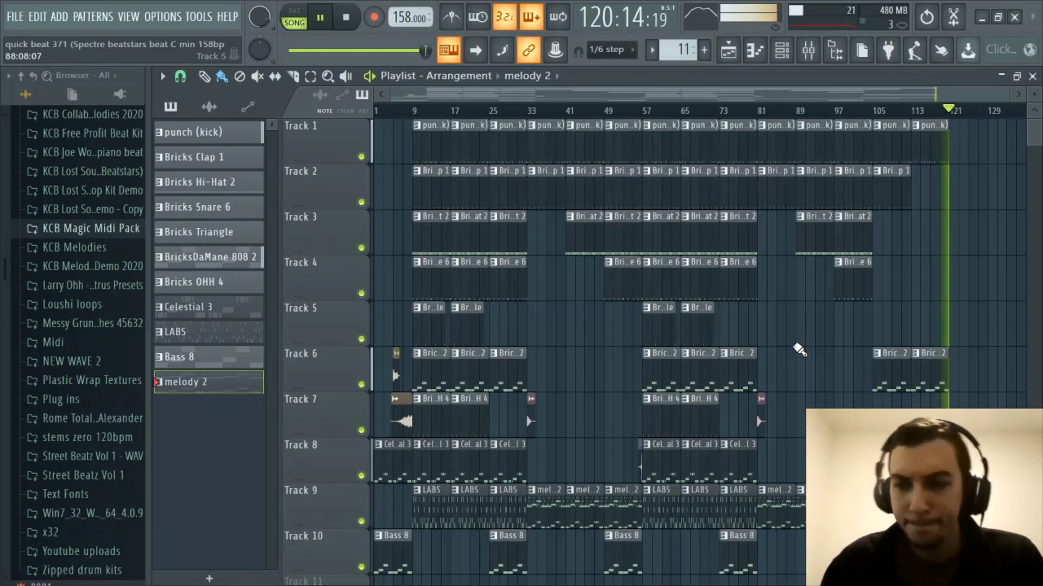
key(space)
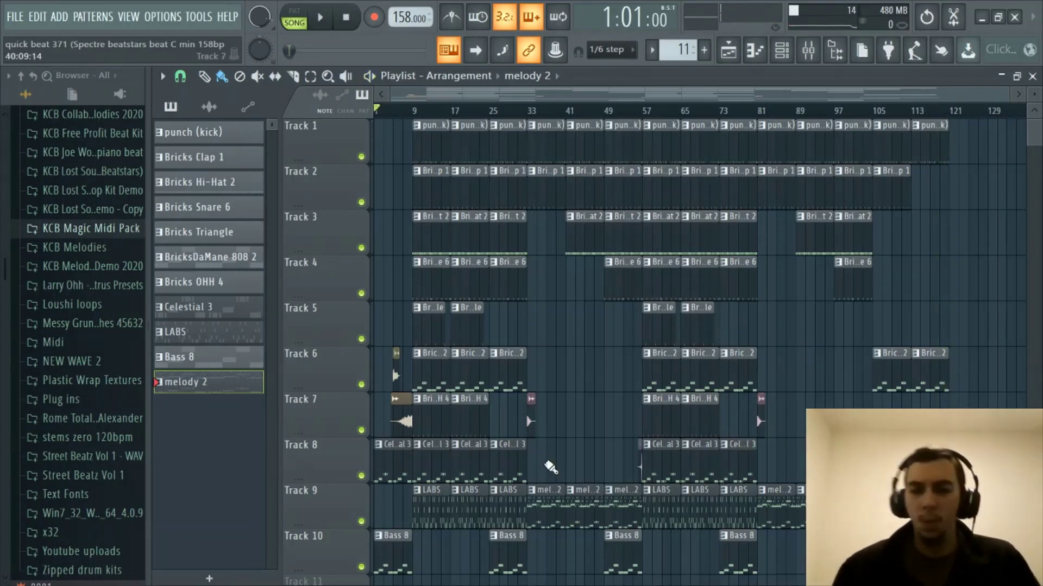